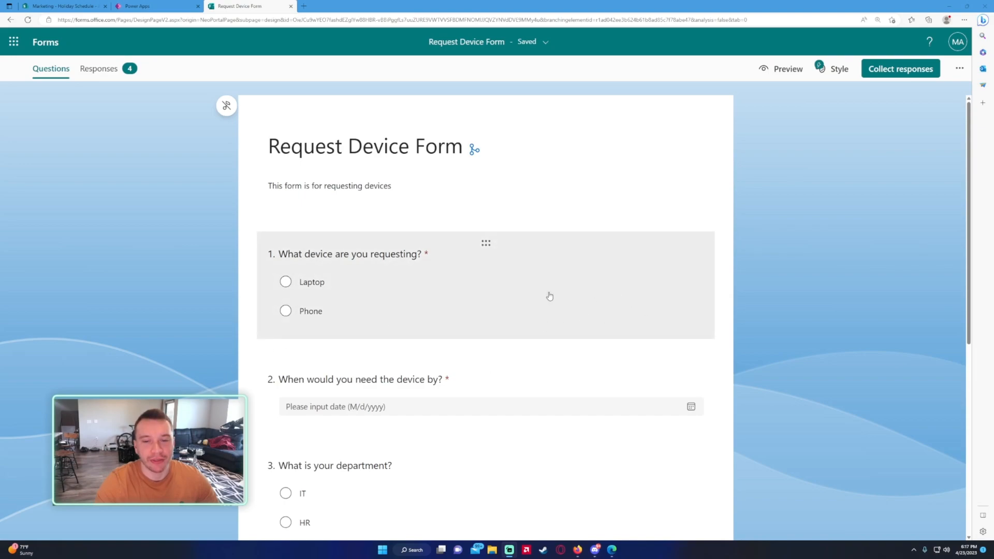
Examine the existing questions of the Request Device Form and the answer options of the "What device are you requesting?" question
{"action": "scroll", "coordinate": [624, 455], "scroll_direction": "down", "scroll_amount": 1}
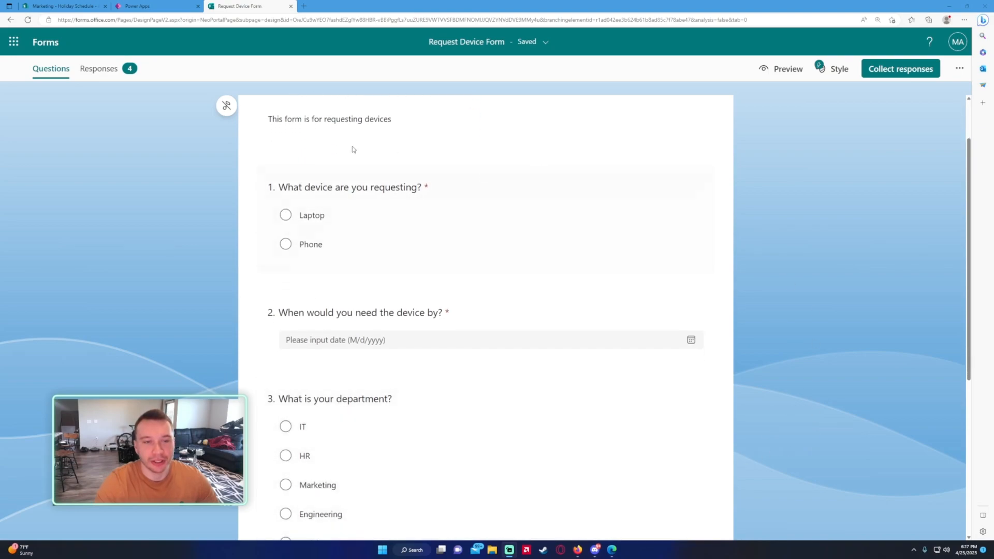
{"action": "left_click", "coordinate": [298, 260]}
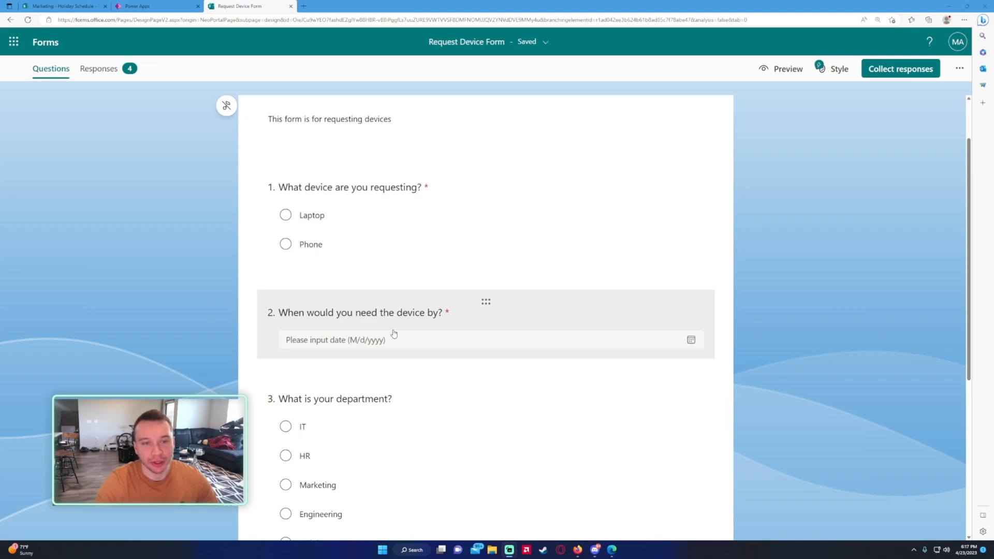
{"action": "left_click", "coordinate": [377, 224]}
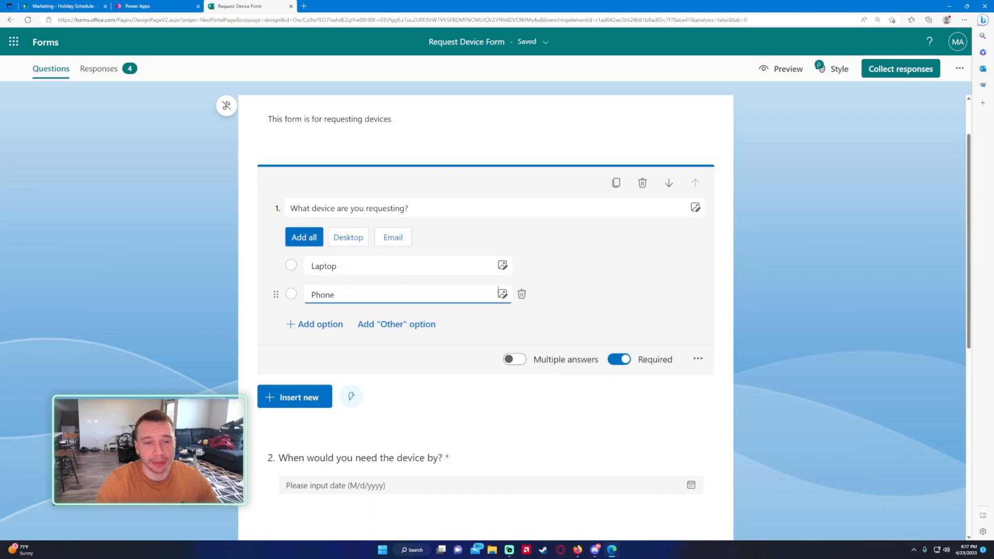
{"action": "scroll", "coordinate": [484, 287], "scroll_direction": "down", "scroll_amount": 3}
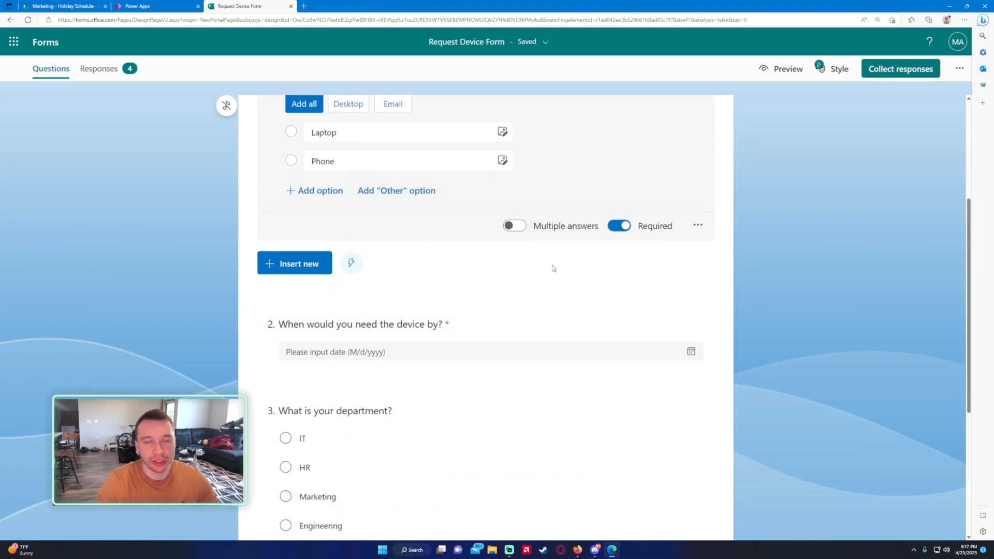
{"action": "scroll", "coordinate": [556, 266], "scroll_direction": "up", "scroll_amount": 2}
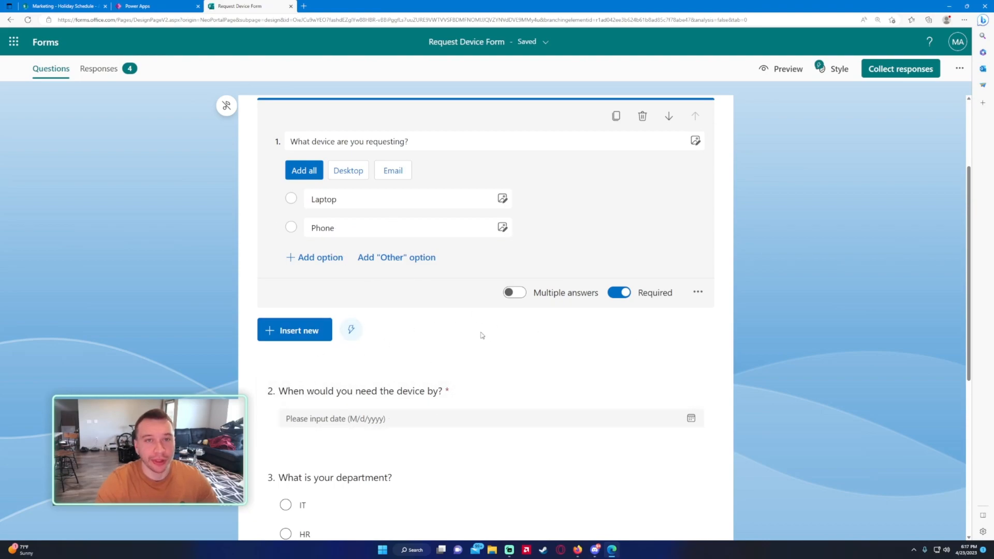
{"action": "left_click", "coordinate": [187, 273]}
{"action": "scroll", "coordinate": [187, 274], "scroll_direction": "up", "scroll_amount": 2}
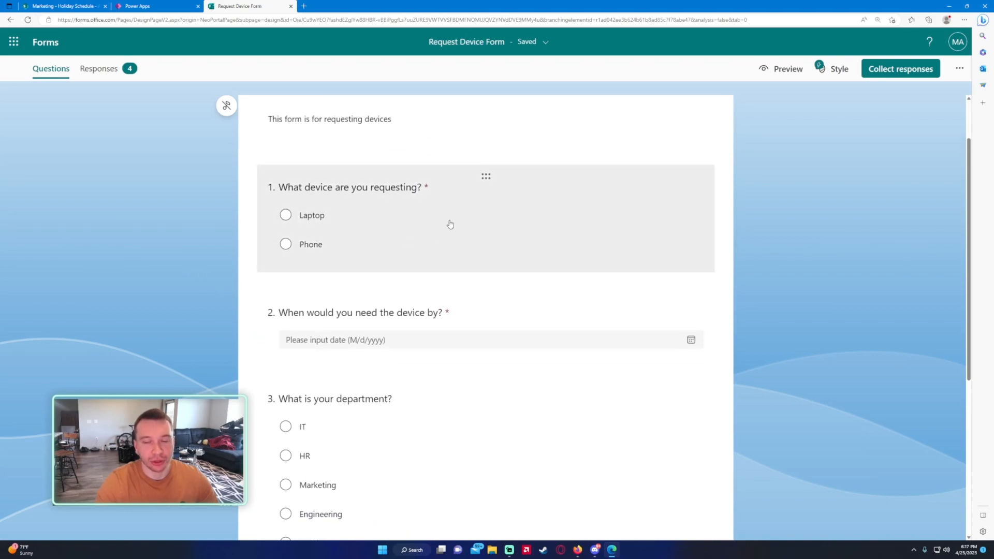
{"action": "left_click", "coordinate": [460, 229]}
{"action": "left_click", "coordinate": [750, 288]}
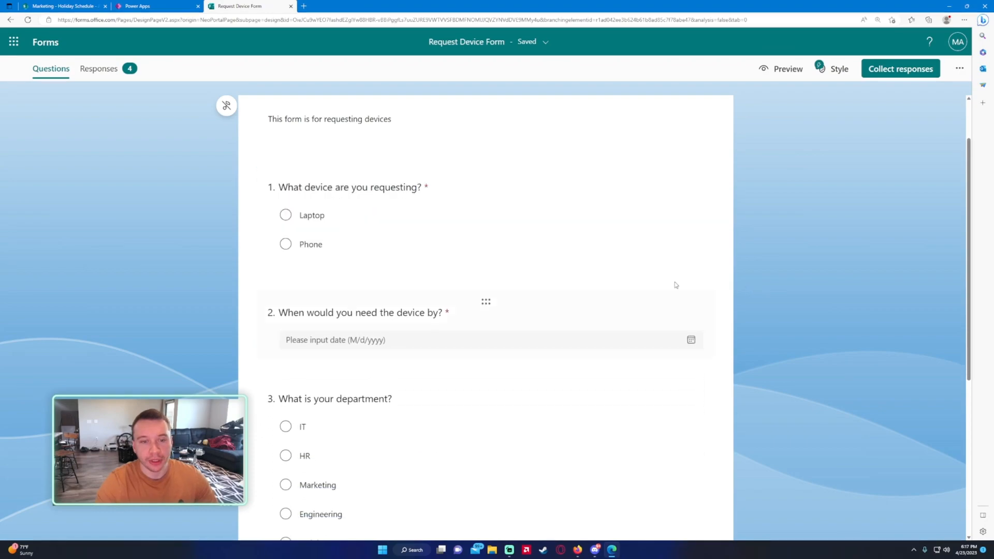
Insert a new Choice question directly below the "What device are you requesting?" question
{"action": "left_click", "coordinate": [483, 238]}
{"action": "left_click", "coordinate": [305, 399]}
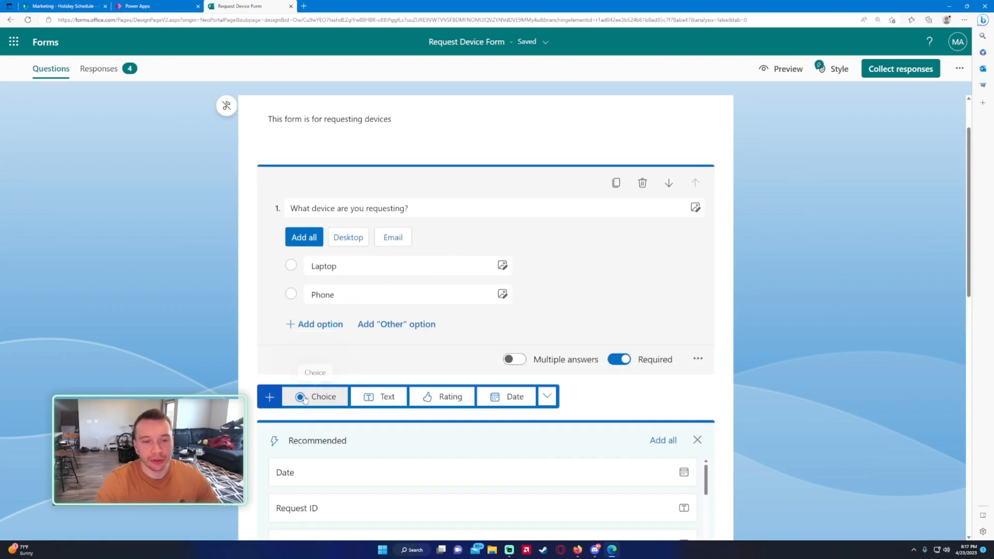
{"action": "scroll", "coordinate": [352, 409], "scroll_direction": "down", "scroll_amount": 1}
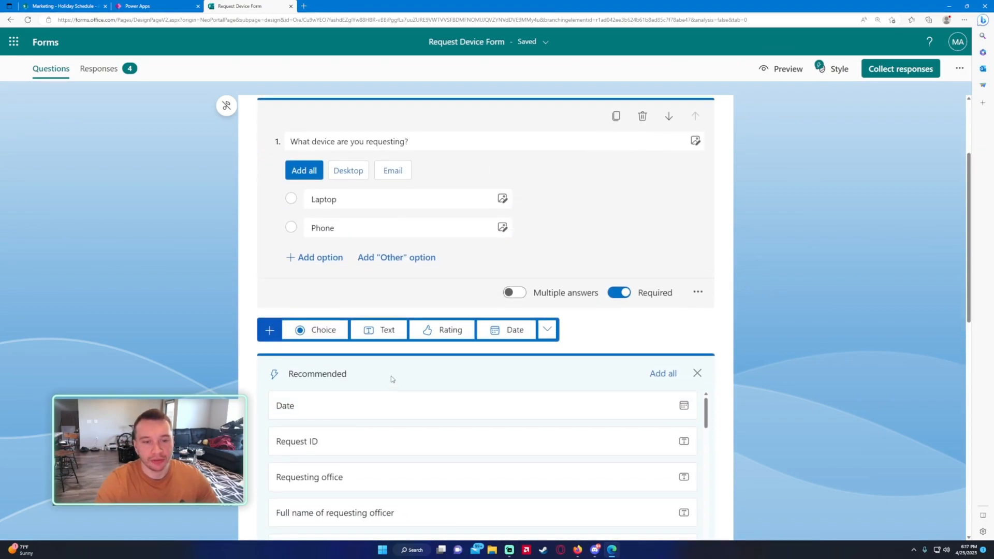
{"action": "left_click", "coordinate": [268, 335]}
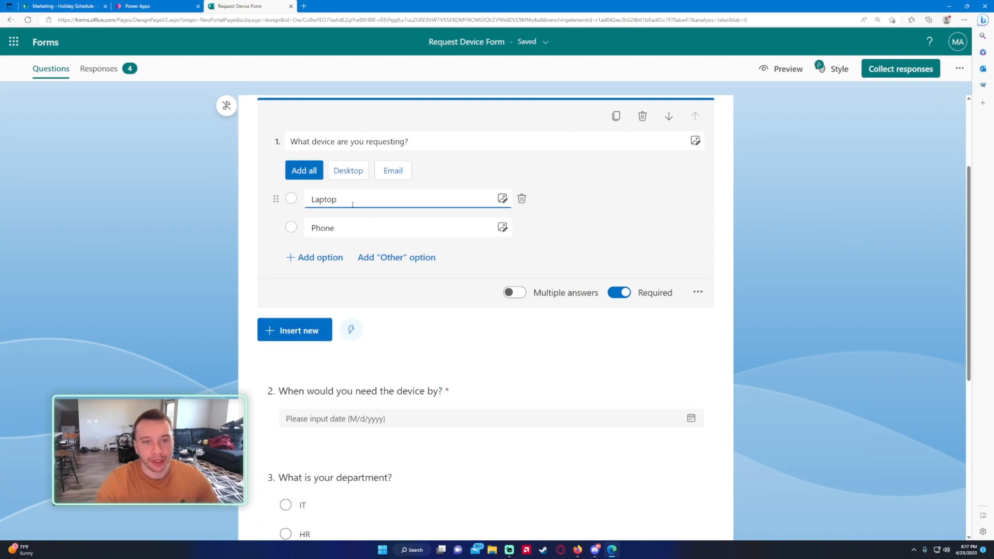
{"action": "left_click", "coordinate": [288, 331]}
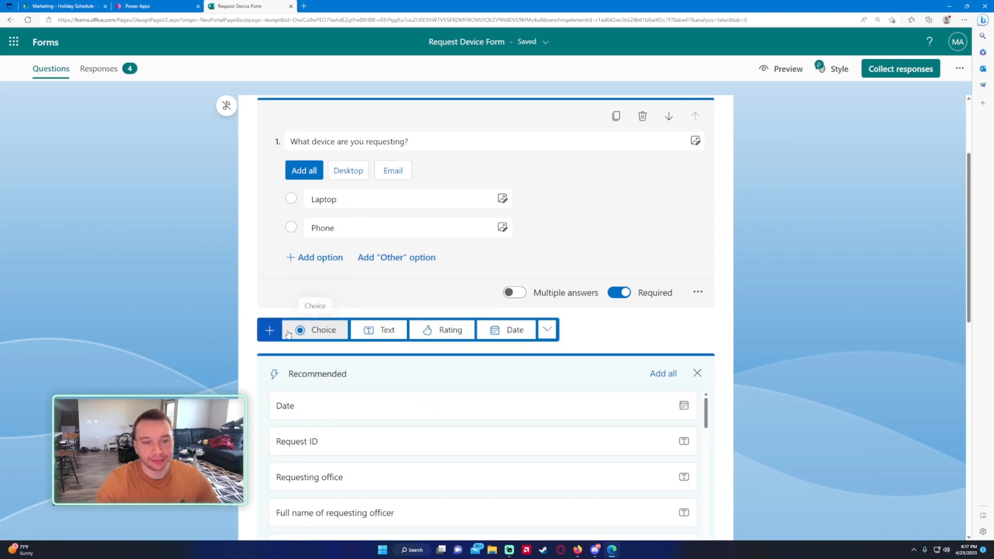
{"action": "scroll", "coordinate": [372, 367], "scroll_direction": "down", "scroll_amount": 1}
{"action": "scroll", "coordinate": [361, 350], "scroll_direction": "down", "scroll_amount": 1}
{"action": "scroll", "coordinate": [361, 349], "scroll_direction": "up", "scroll_amount": 1}
{"action": "left_click", "coordinate": [317, 262]}
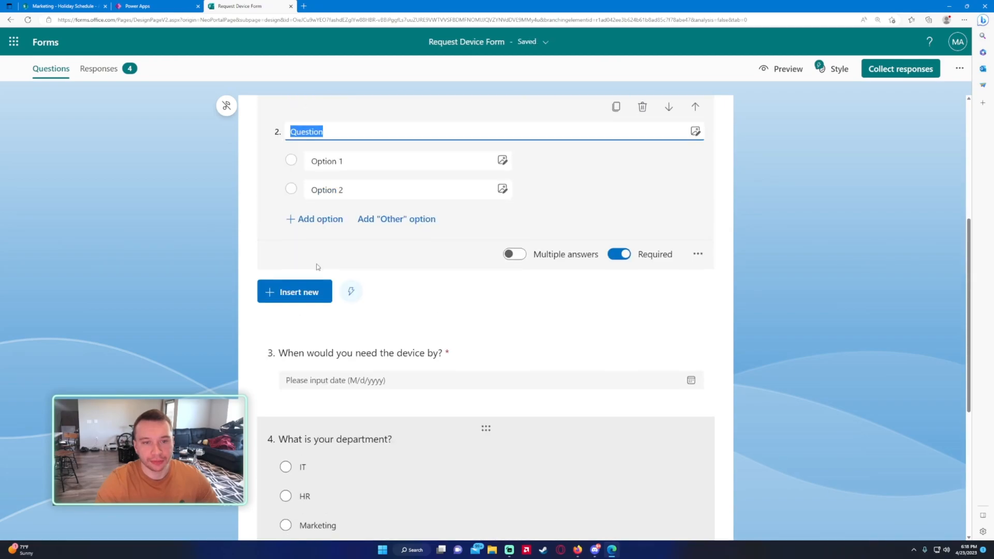
Title the new choice question "What type of Laptop would you prefer?"
{"action": "scroll", "coordinate": [317, 267], "scroll_direction": "up", "scroll_amount": 3}
{"action": "type", "text": "What "}
{"action": "type", "text": "tyle"}
{"action": "key", "text": "BackSpace"}
{"action": "type", "text": "[e"}
{"action": "type", "text": " of Laptop would you"}
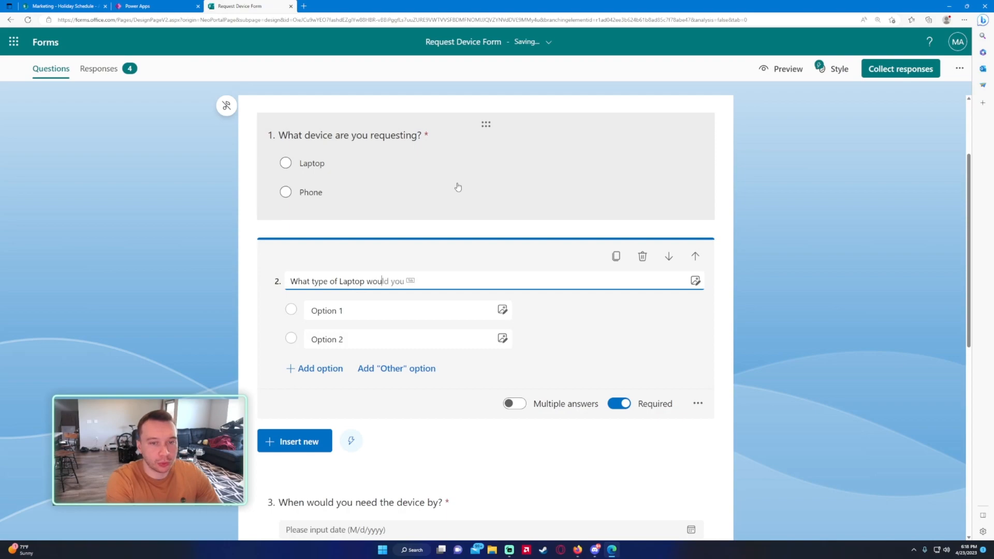
{"action": "type", "text": " p"}
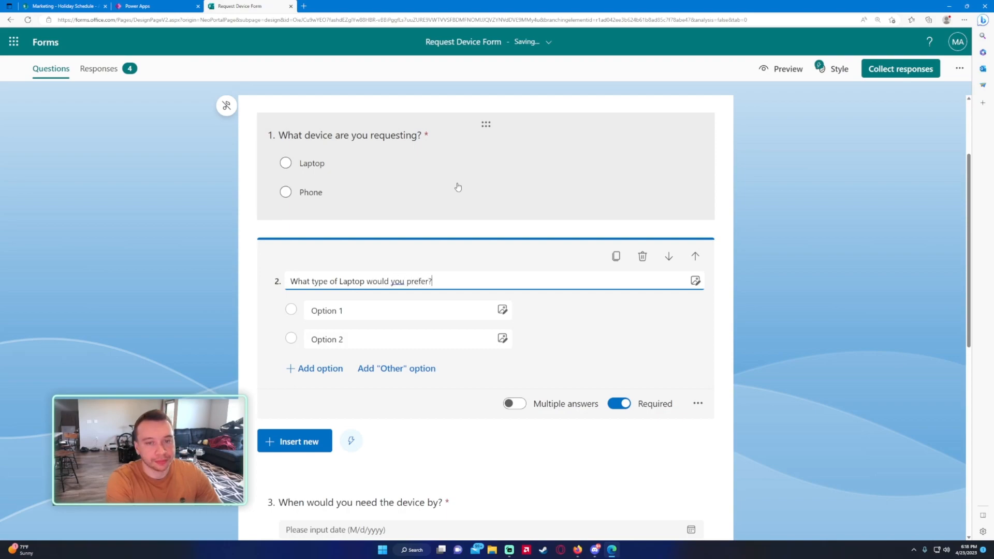
Give the laptop question three answer options: "Windows Laptop", "Mac Desktop" and "Mac Laptop"
{"action": "left_click", "coordinate": [402, 304]}
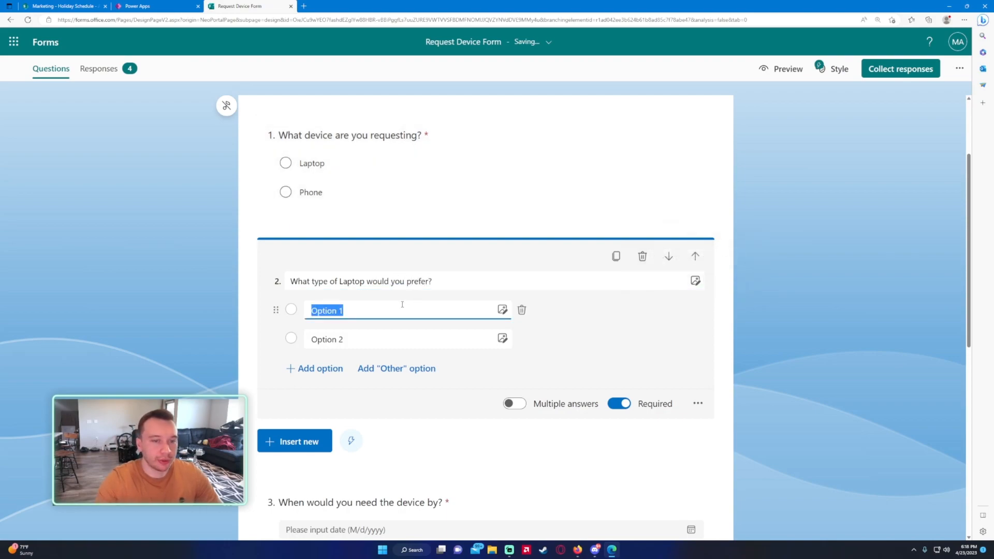
{"action": "type", "text": "Wi"}
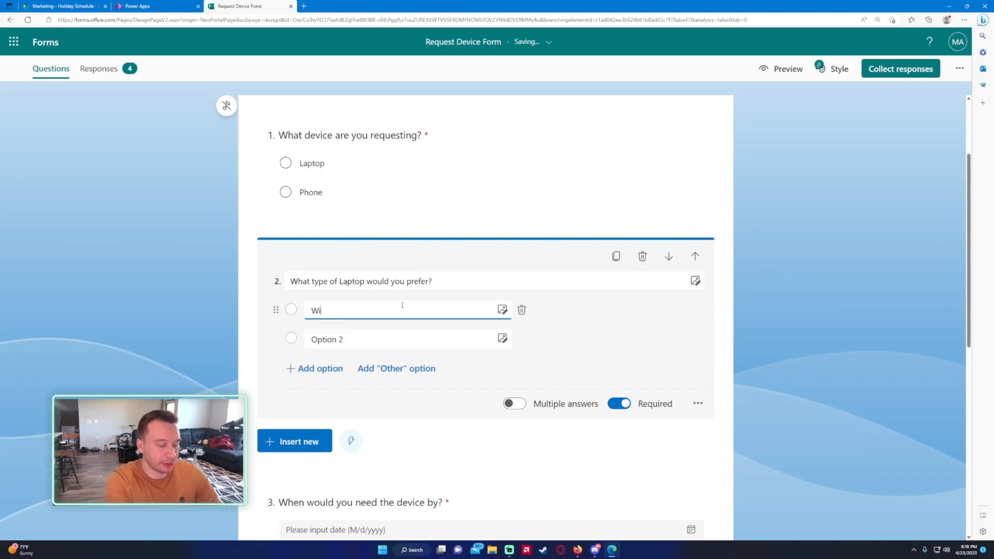
{"action": "type", "text": "ndows Laptop"}
{"action": "key", "text": "Tab"}
{"action": "key", "text": "Tab"}
{"action": "key", "text": "Tab"}
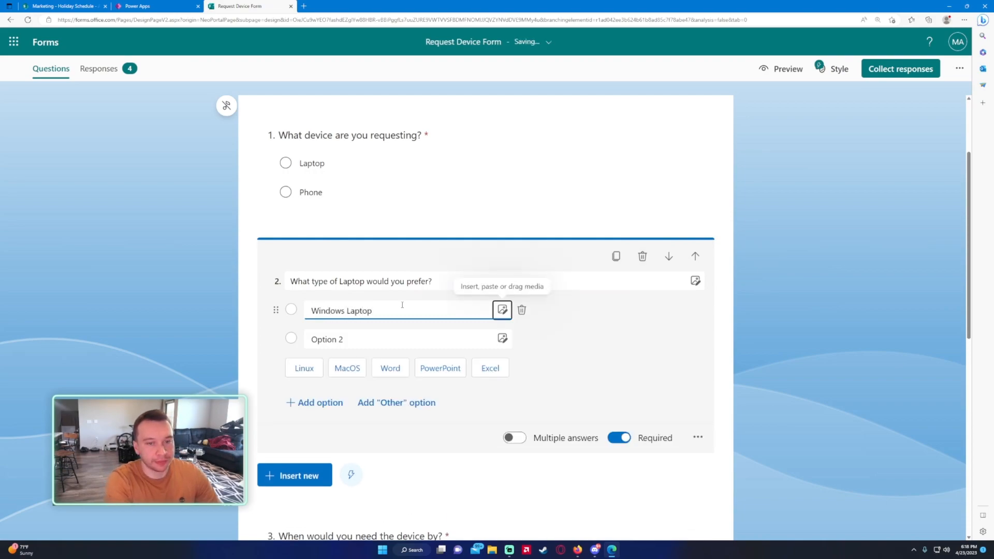
{"action": "type", "text": "M"}
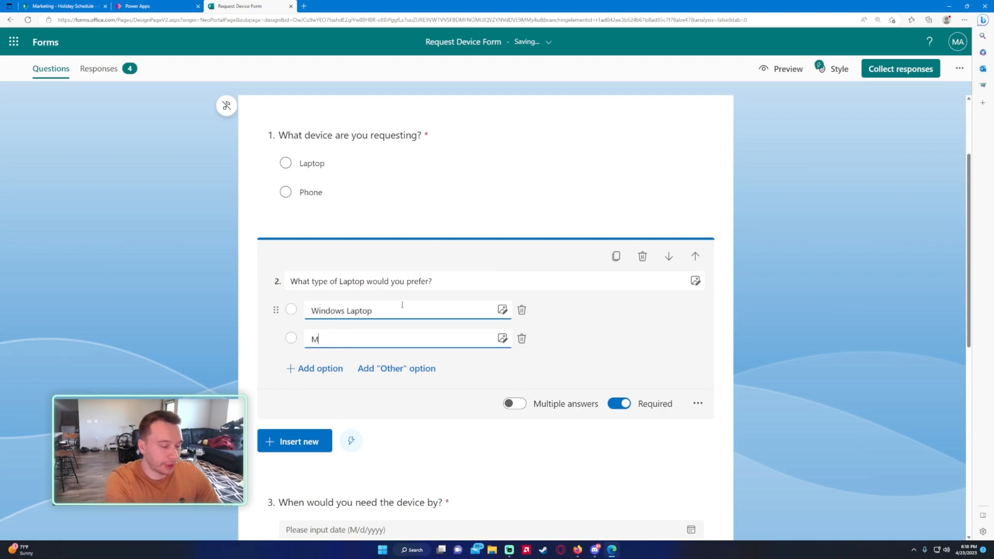
{"action": "type", "text": "ac Desktop"}
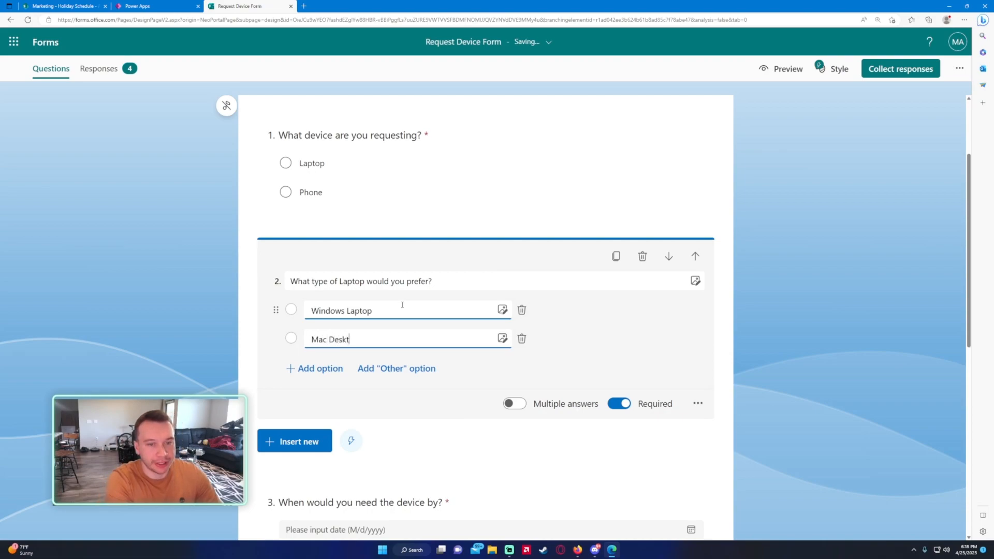
{"action": "key", "text": "Return"}
{"action": "type", "text": "M"}
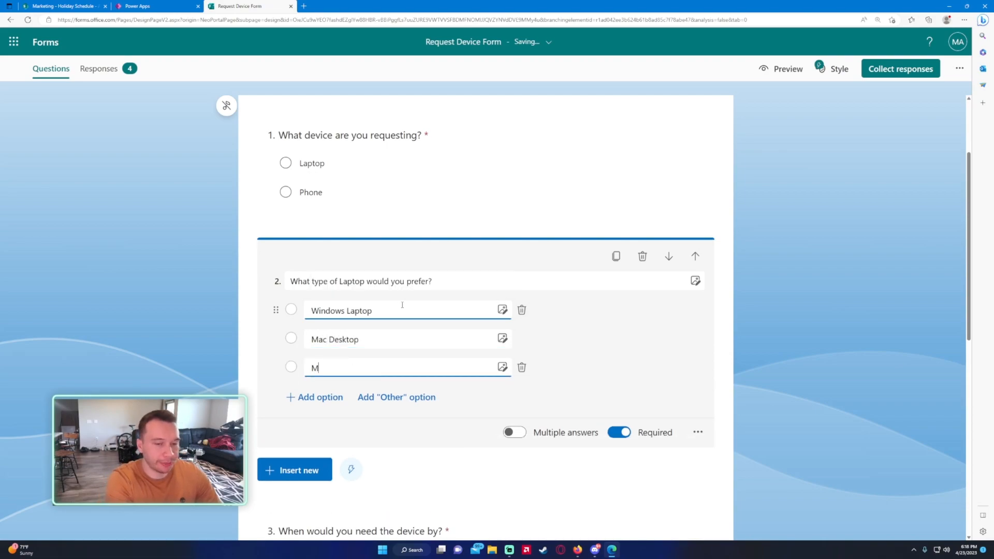
{"action": "type", "text": "ac Des"}
{"action": "type", "text": "Laptop"}
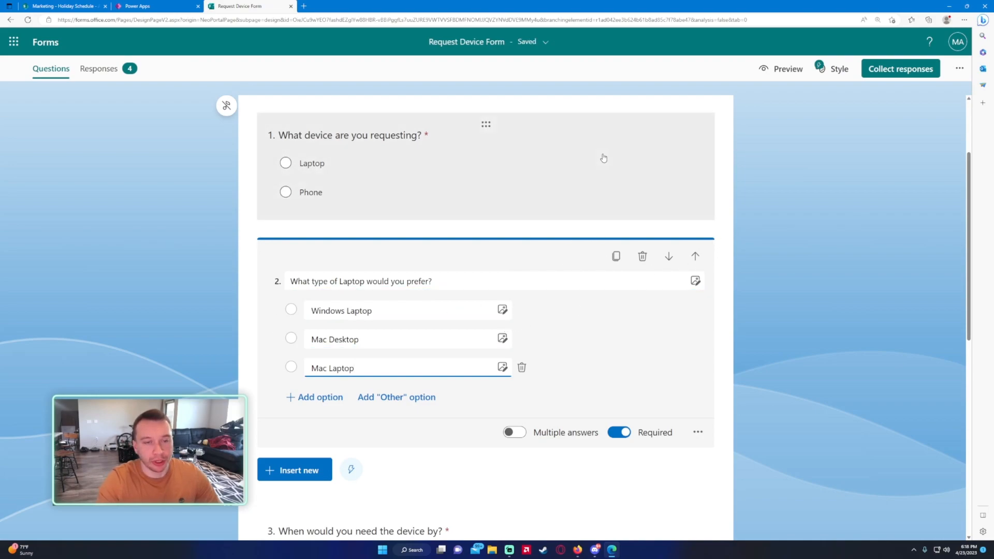
{"action": "left_click", "coordinate": [247, 188]}
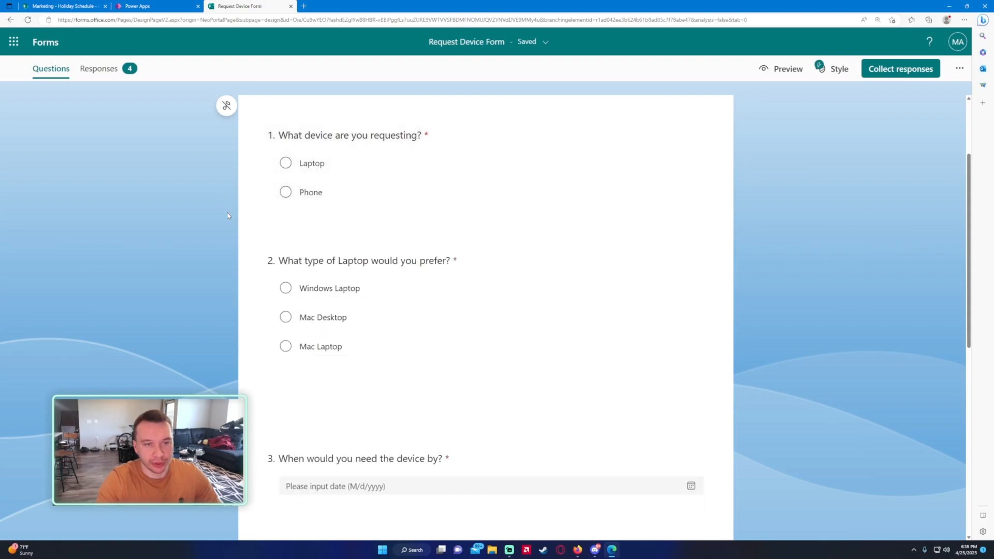
Insert another Choice question below the laptop question and title it "Which phone would you prefer?"
{"action": "left_click", "coordinate": [344, 368]}
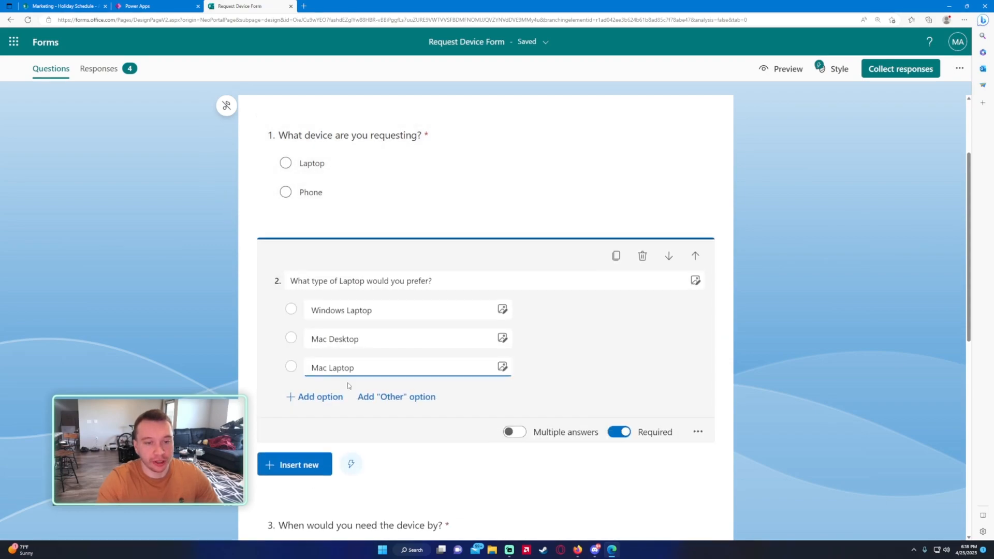
{"action": "left_click", "coordinate": [307, 468]}
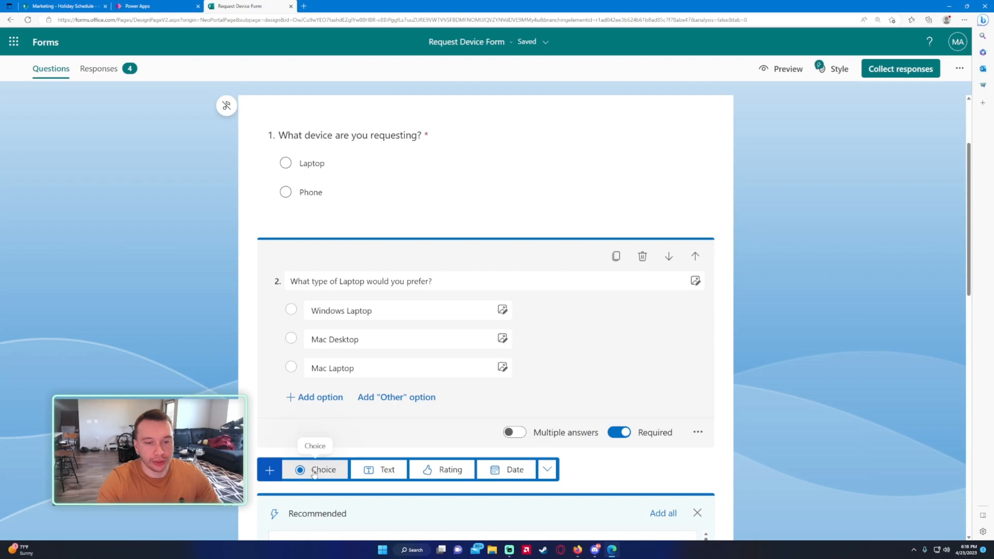
{"action": "left_click", "coordinate": [314, 469]}
{"action": "type", "text": "Which phone would you prefer?"}
Set the phone question's first answer option to "iPhone 12"
{"action": "key", "text": "Tab"}
{"action": "key", "text": "Tab"}
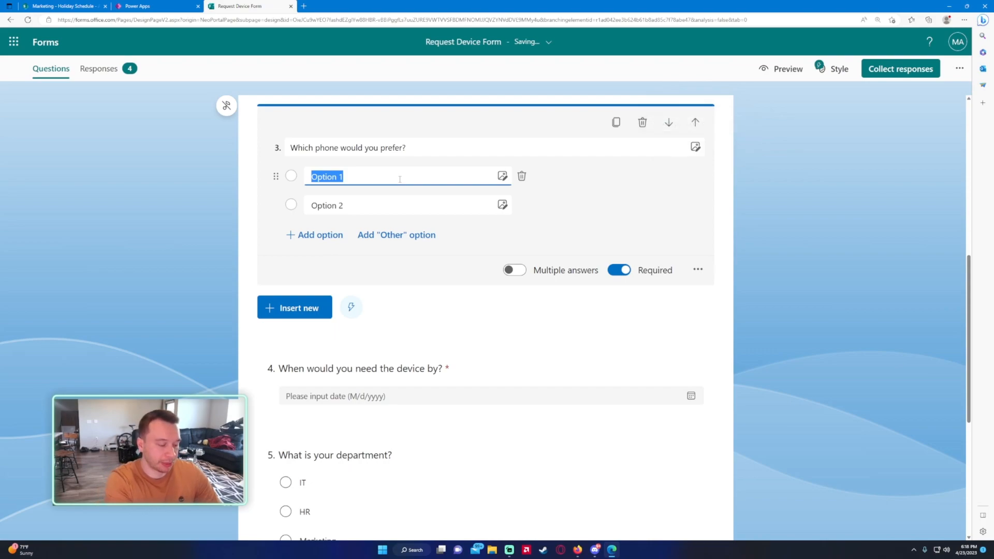
{"action": "type", "text": "I"}
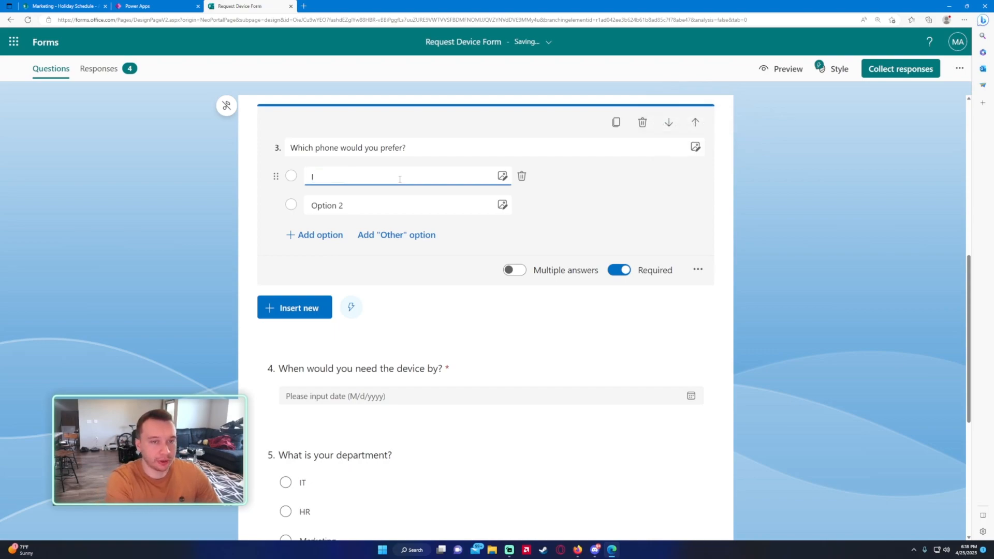
{"action": "type", "text": "phone"}
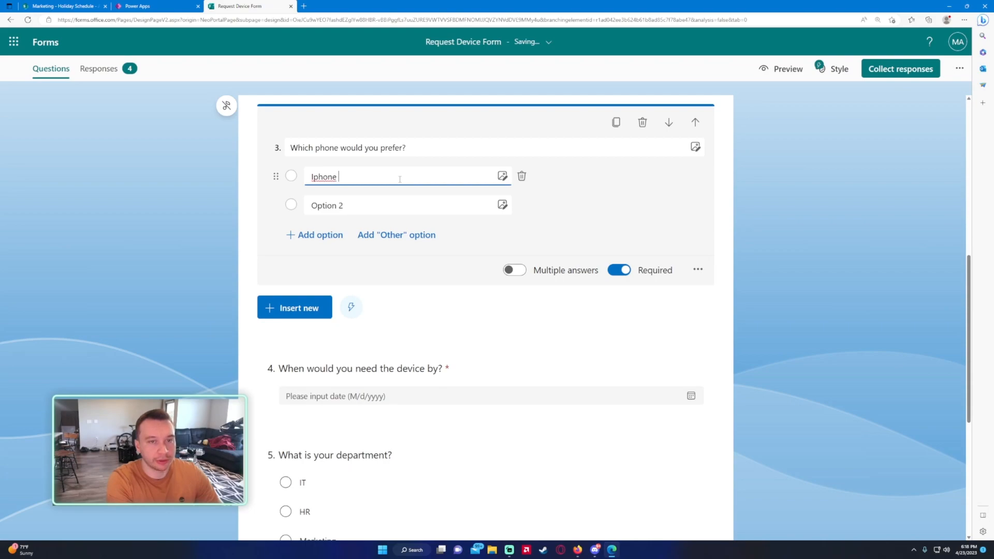
{"action": "key", "text": "BackSpace"}
{"action": "key", "text": "BackSpace"}
{"action": "key", "text": "BackSpace"}
{"action": "key", "text": "BackSpace"}
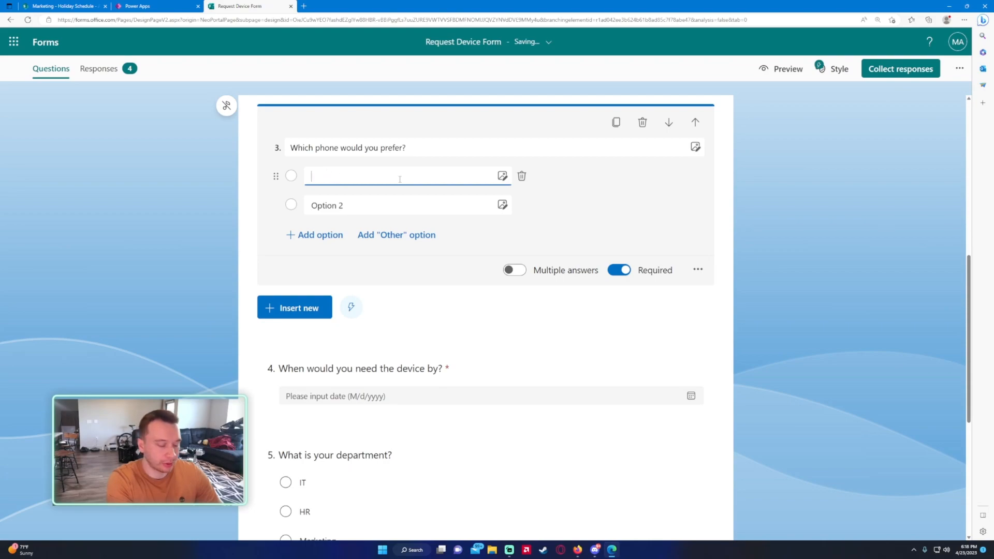
{"action": "type", "text": "hone 12"}
{"action": "key", "text": "Tab"}
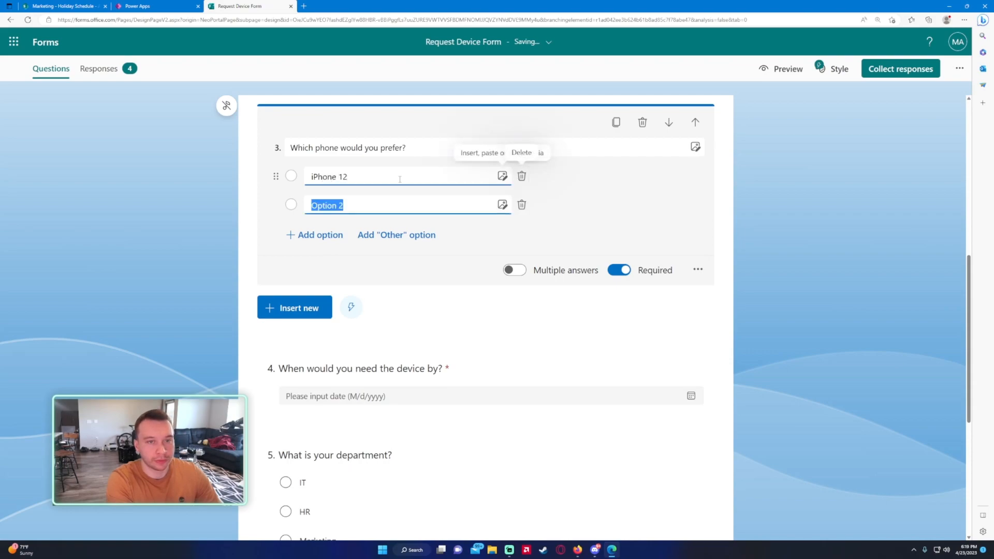
Complete the phone question's remaining answer options with "iPhone 13", "Windows Phone" and "Android Phone"
{"action": "type", "text": "iPhone 13"}
{"action": "key", "text": "Return"}
{"action": "type", "text": "Windows Ph"}
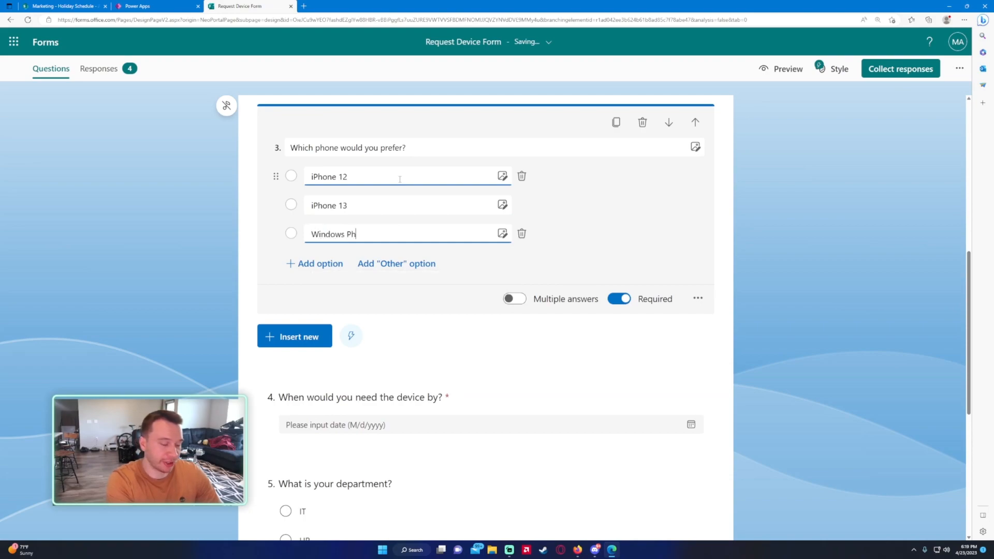
{"action": "type", "text": "one"}
{"action": "key", "text": "Return"}
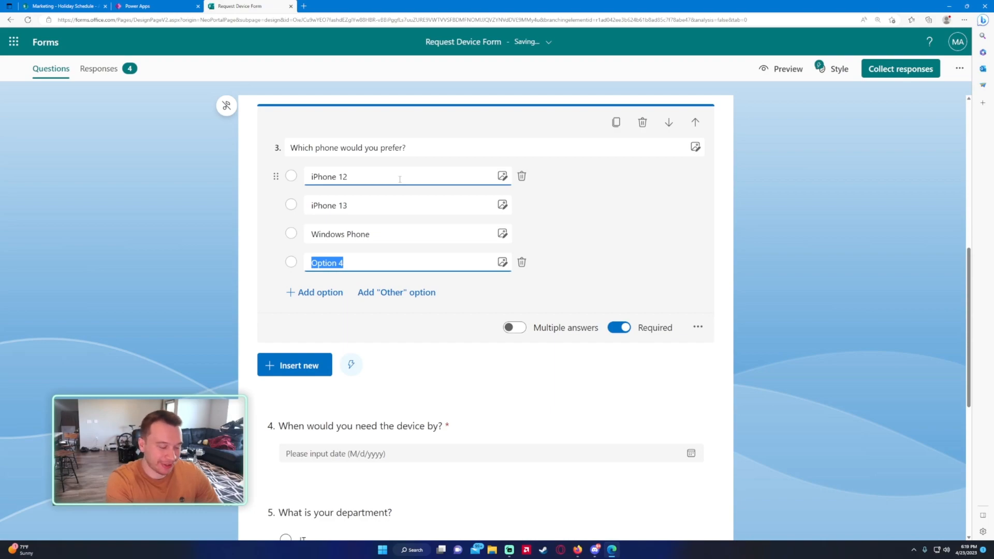
{"action": "type", "text": "Android"}
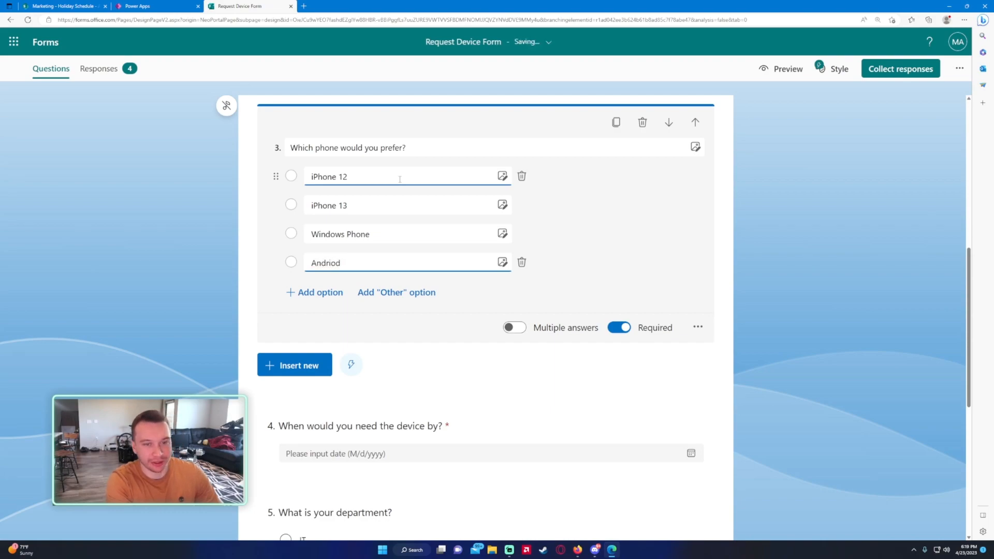
{"action": "type", "text": " Phone"}
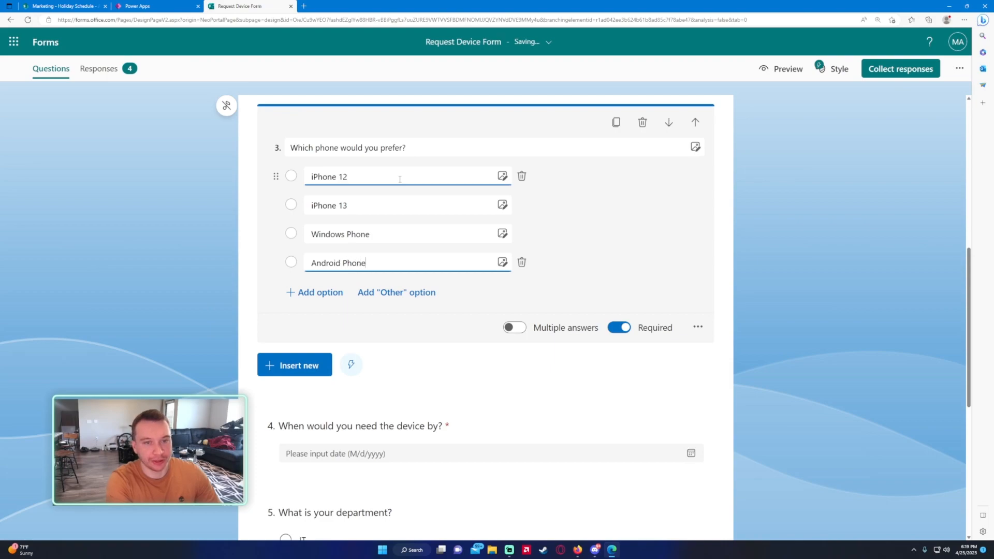
{"action": "left_click", "coordinate": [767, 271]}
Open the branching options from the first question, "What device are you requesting?"
{"action": "scroll", "coordinate": [685, 266], "scroll_direction": "up", "scroll_amount": 7}
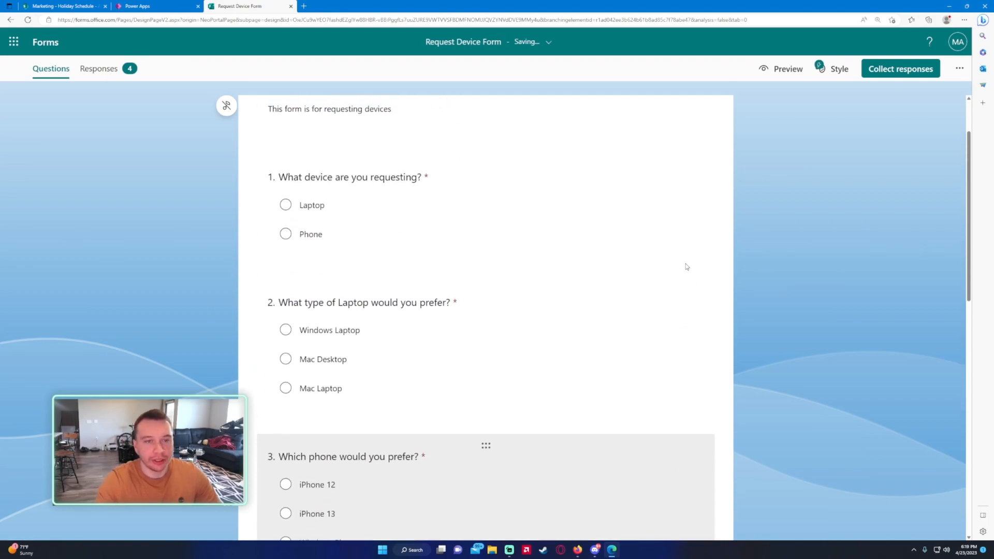
{"action": "left_click", "coordinate": [615, 288]}
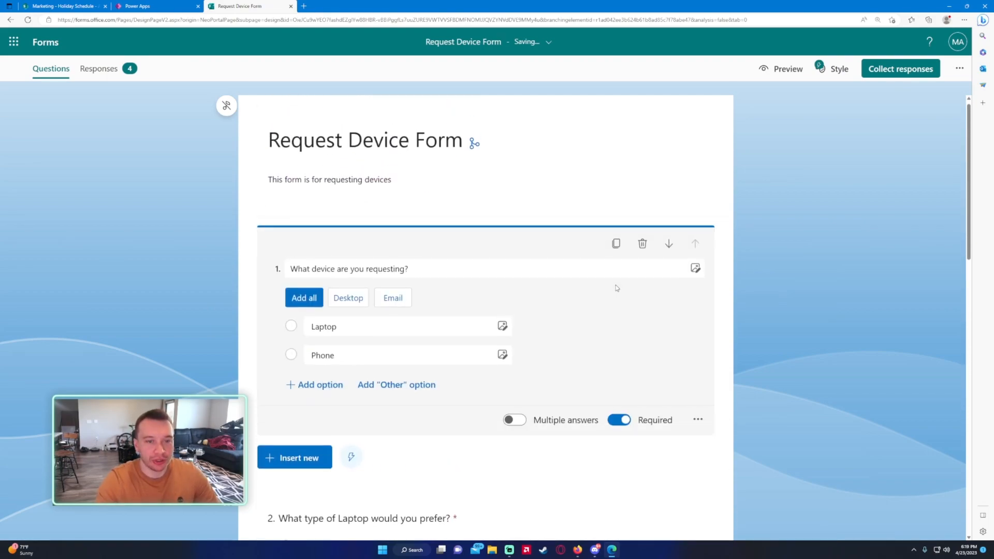
{"action": "scroll", "coordinate": [585, 309], "scroll_direction": "down", "scroll_amount": 1}
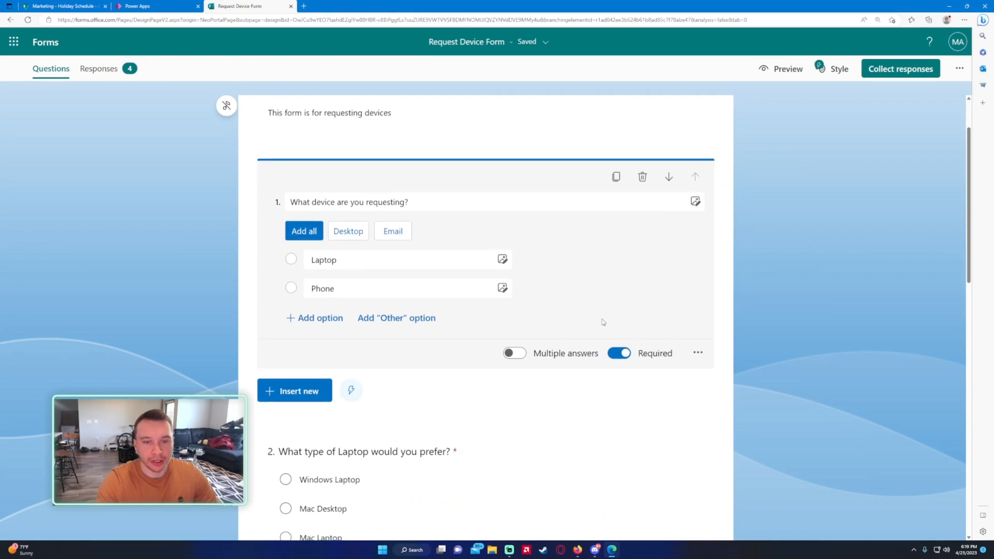
{"action": "scroll", "coordinate": [602, 335], "scroll_direction": "down", "scroll_amount": 2}
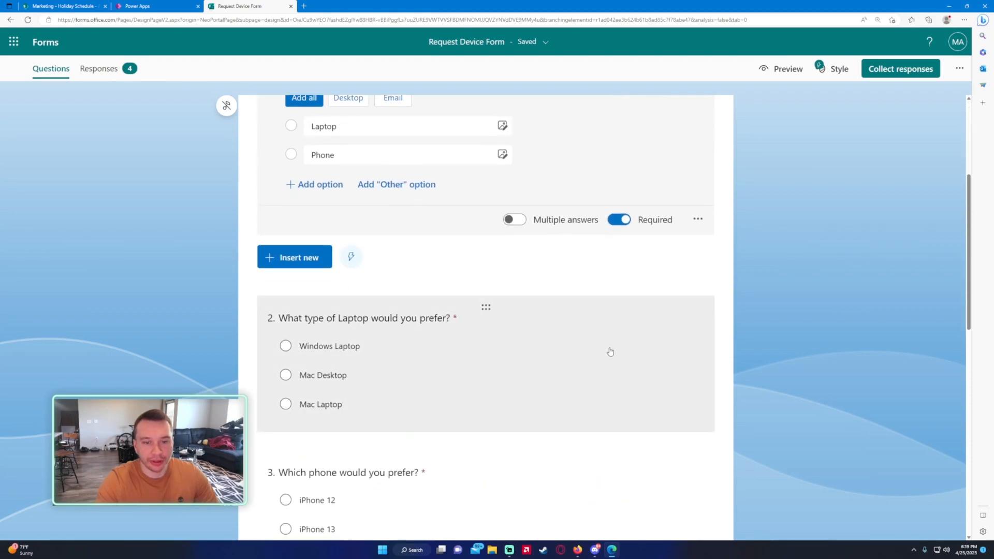
{"action": "scroll", "coordinate": [595, 346], "scroll_direction": "down", "scroll_amount": 2}
{"action": "scroll", "coordinate": [566, 348], "scroll_direction": "up", "scroll_amount": 4}
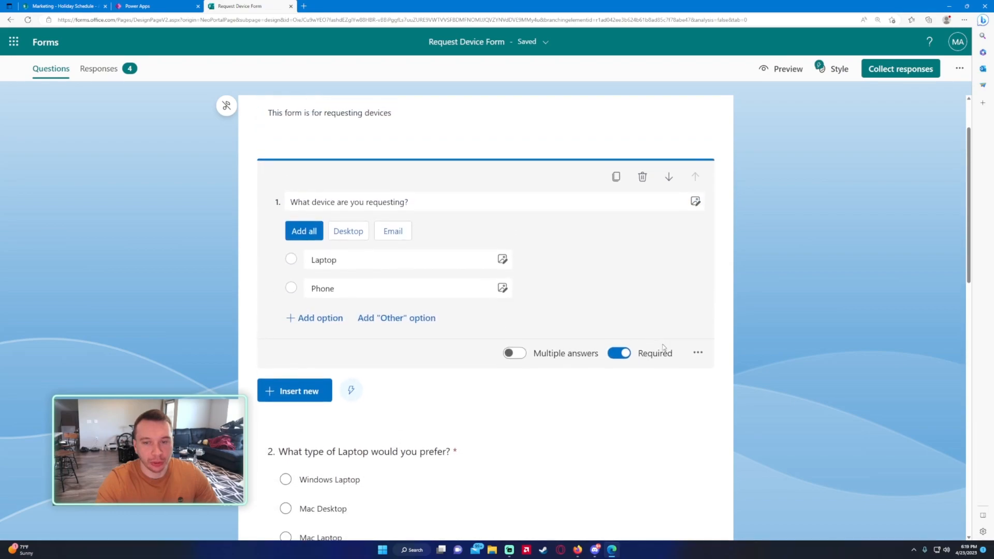
{"action": "left_click", "coordinate": [698, 353]}
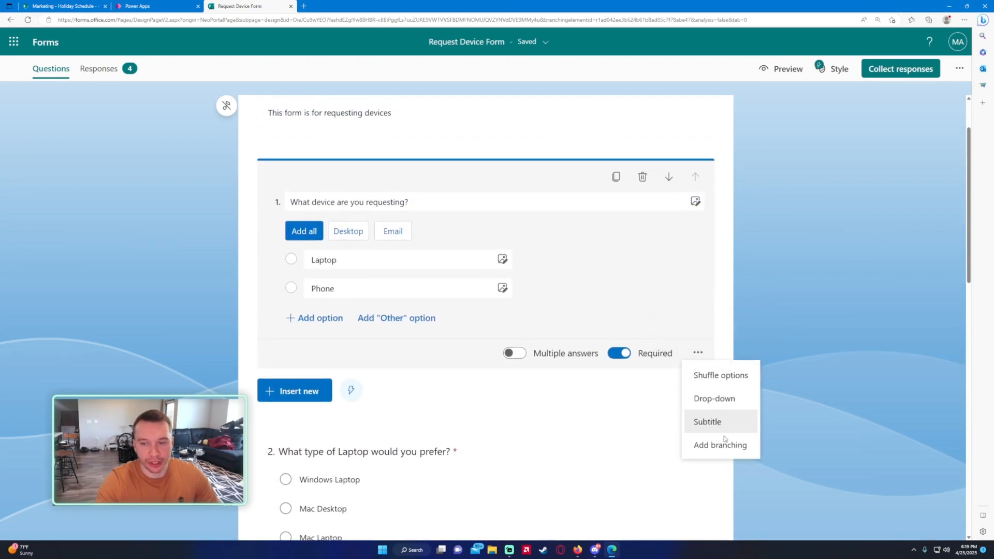
{"action": "left_click", "coordinate": [707, 445]}
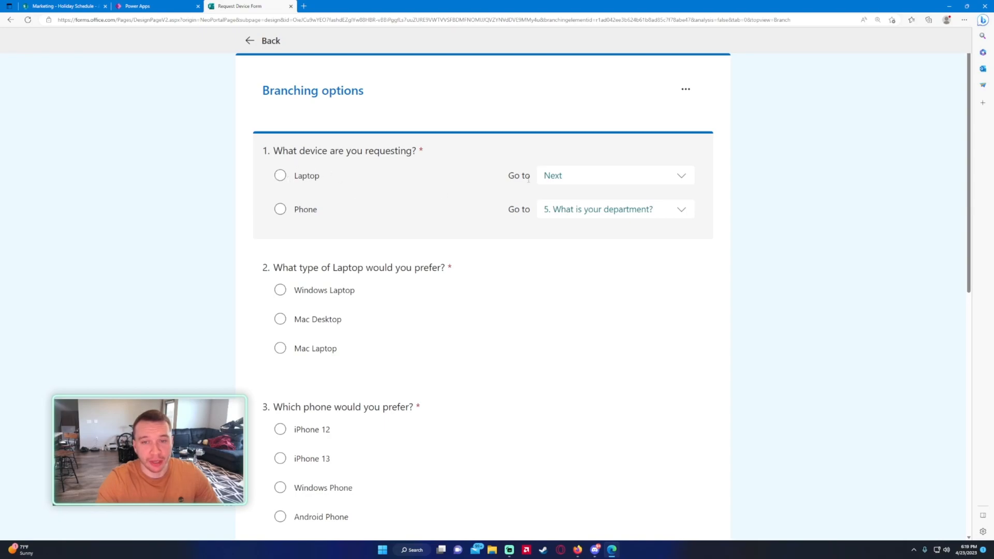
Branch the Laptop answer to question 2, "What type of Laptop would you prefer?", and the Phone answer to question 3, "Which phone would you prefer?"
{"action": "left_click", "coordinate": [571, 176]}
{"action": "left_click", "coordinate": [571, 177]}
{"action": "left_click", "coordinate": [580, 175]}
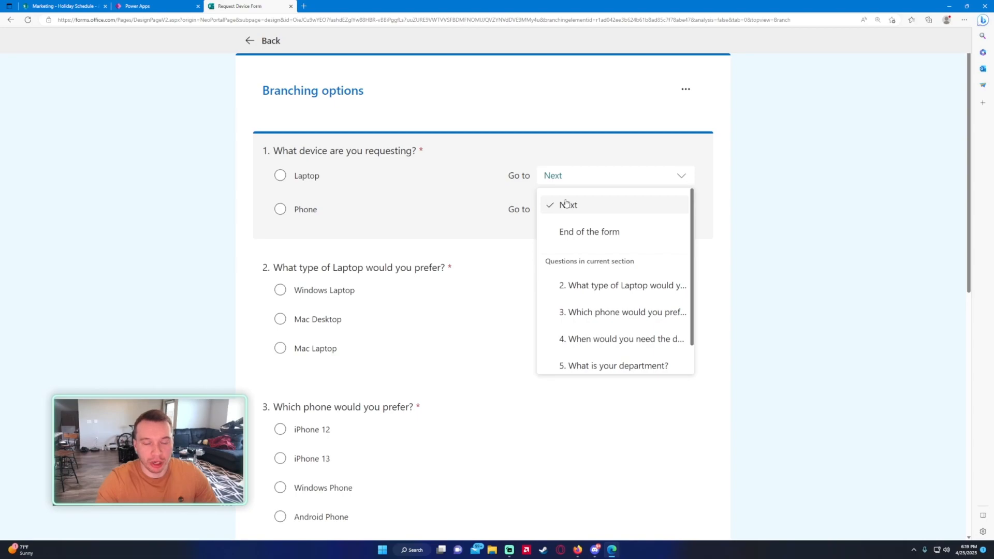
{"action": "left_click", "coordinate": [595, 287]}
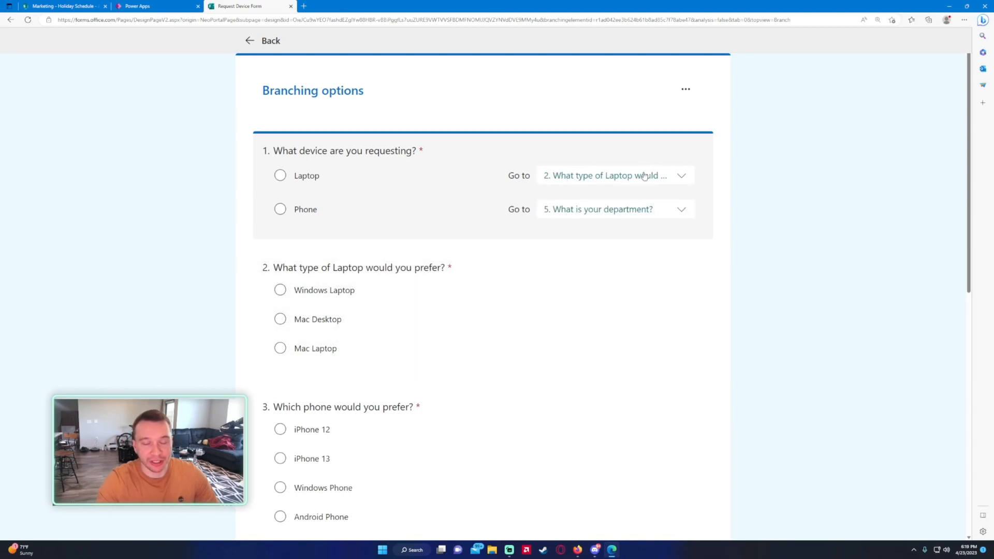
{"action": "left_click", "coordinate": [590, 211]}
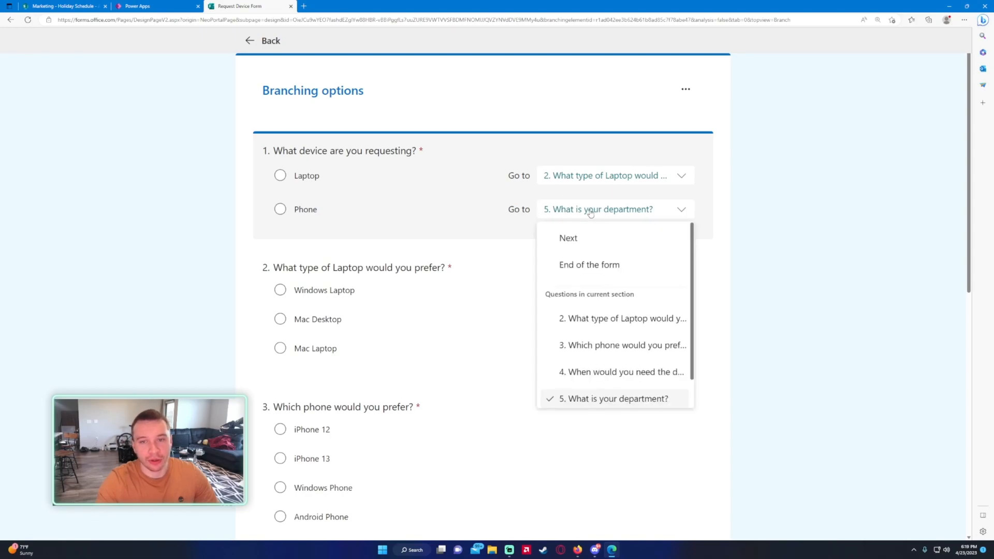
{"action": "left_click", "coordinate": [603, 351]}
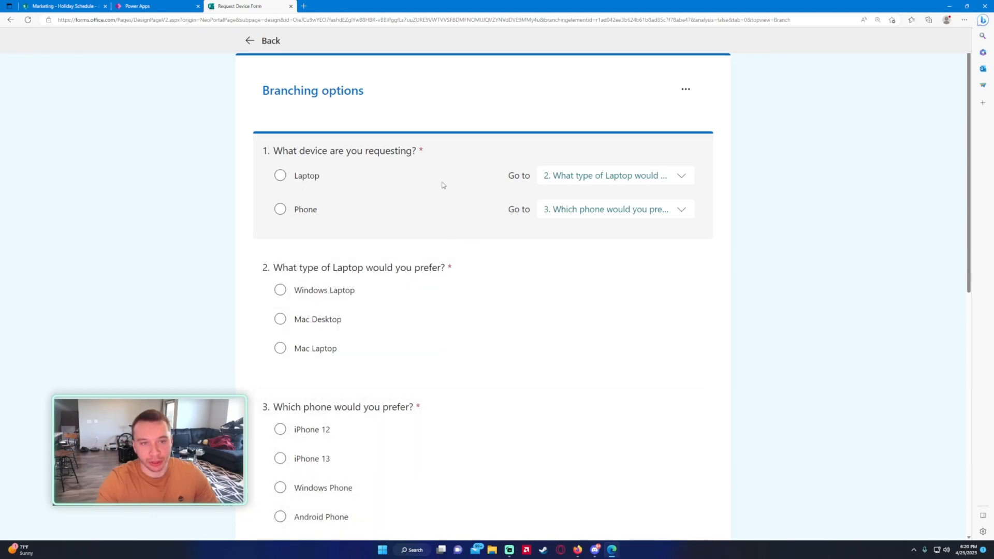
Branch all three laptop answers, Windows Laptop, Mac Desktop and Mac Laptop, to question 4, "When would you need the device by?"
{"action": "left_click", "coordinate": [491, 325]}
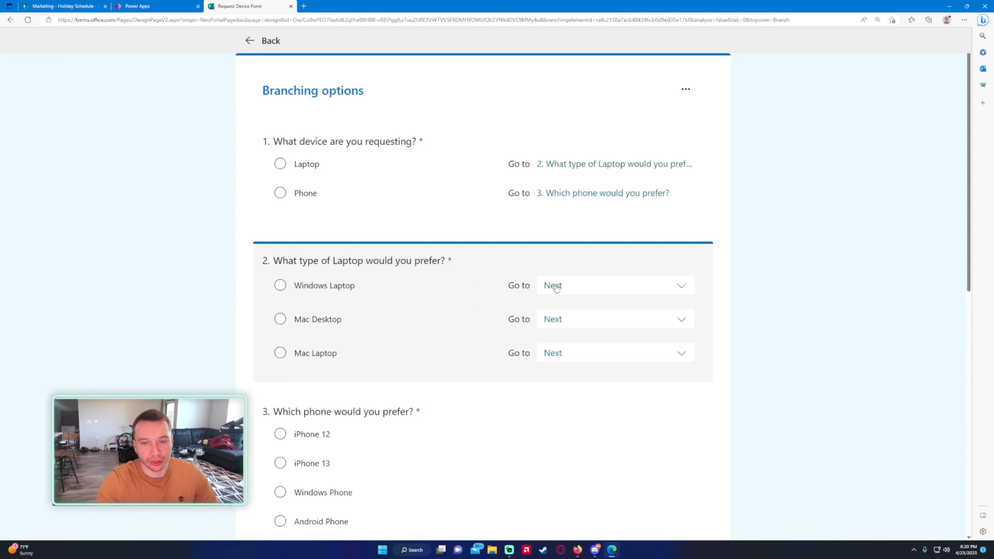
{"action": "scroll", "coordinate": [554, 290], "scroll_direction": "down", "scroll_amount": 1}
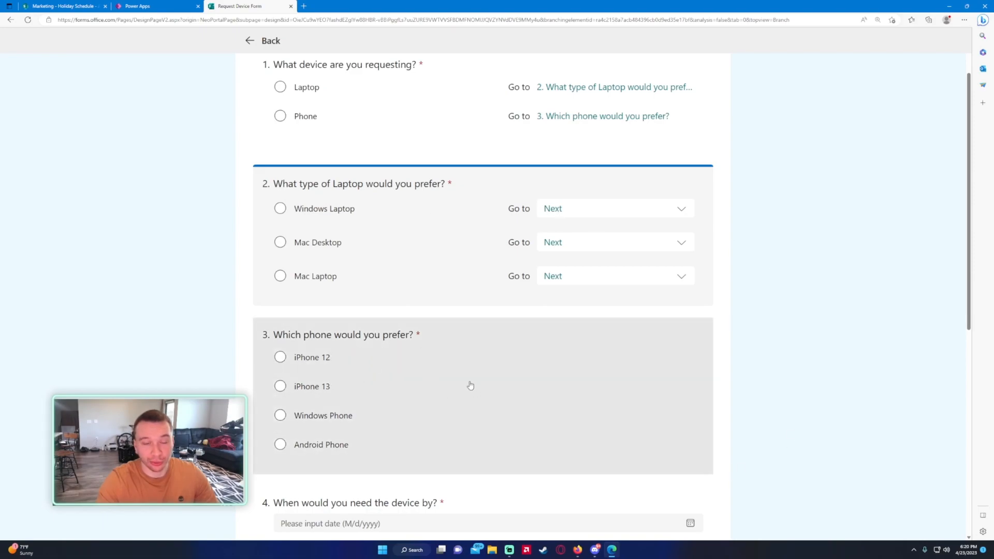
{"action": "scroll", "coordinate": [469, 378], "scroll_direction": "down", "scroll_amount": 1}
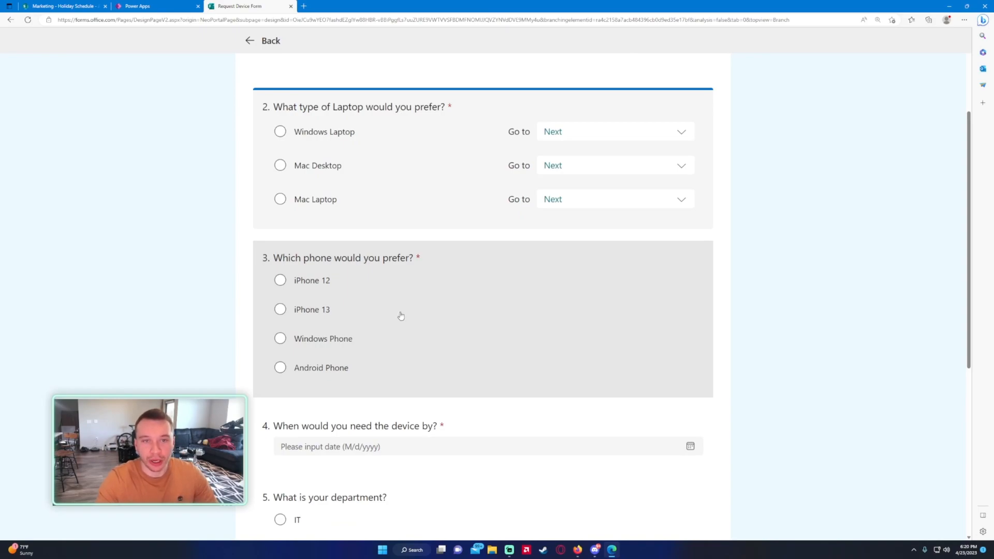
{"action": "scroll", "coordinate": [399, 315], "scroll_direction": "up", "scroll_amount": 2}
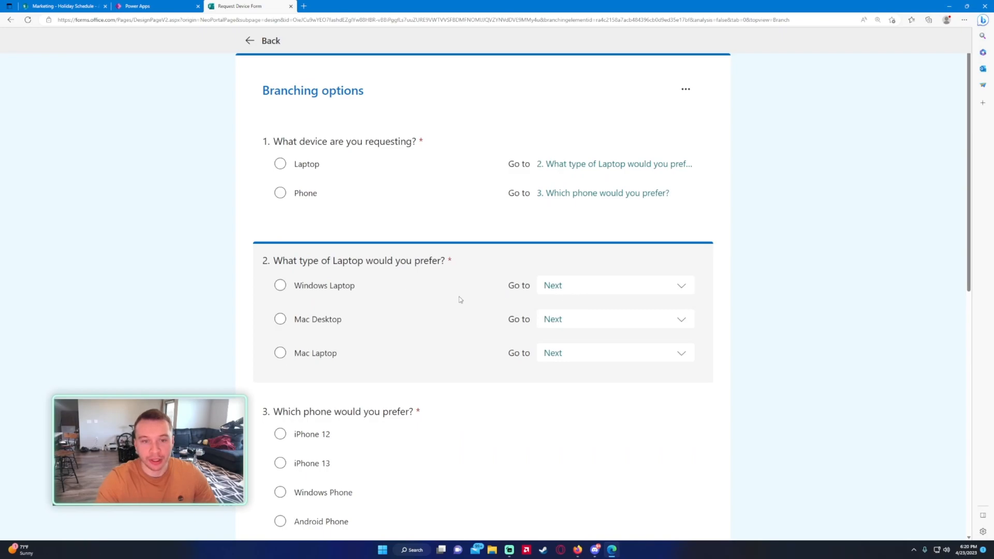
{"action": "scroll", "coordinate": [460, 299], "scroll_direction": "down", "scroll_amount": 1}
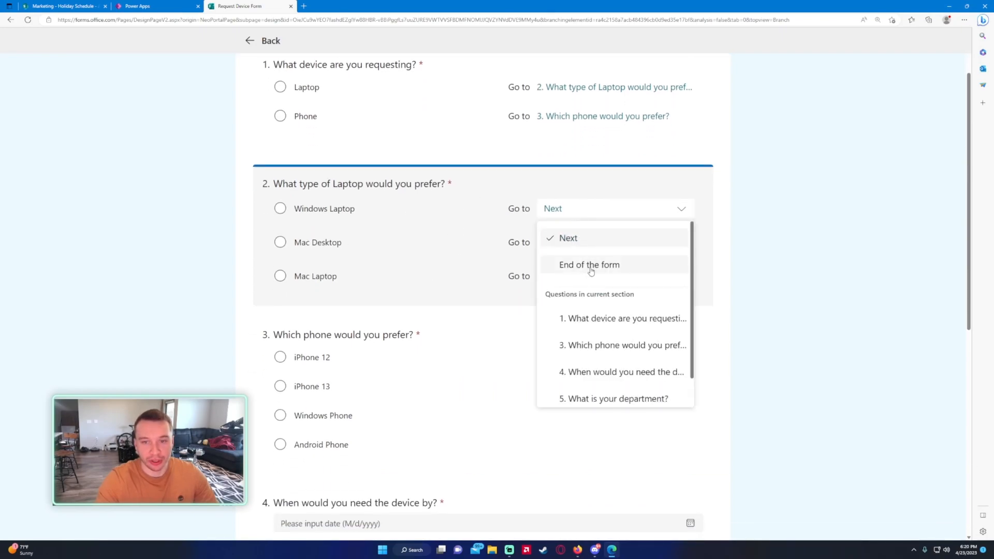
{"action": "left_click", "coordinate": [603, 371]}
{"action": "left_click", "coordinate": [560, 244]}
{"action": "left_click", "coordinate": [608, 406]}
{"action": "left_click", "coordinate": [559, 278]}
{"action": "left_click", "coordinate": [606, 439]}
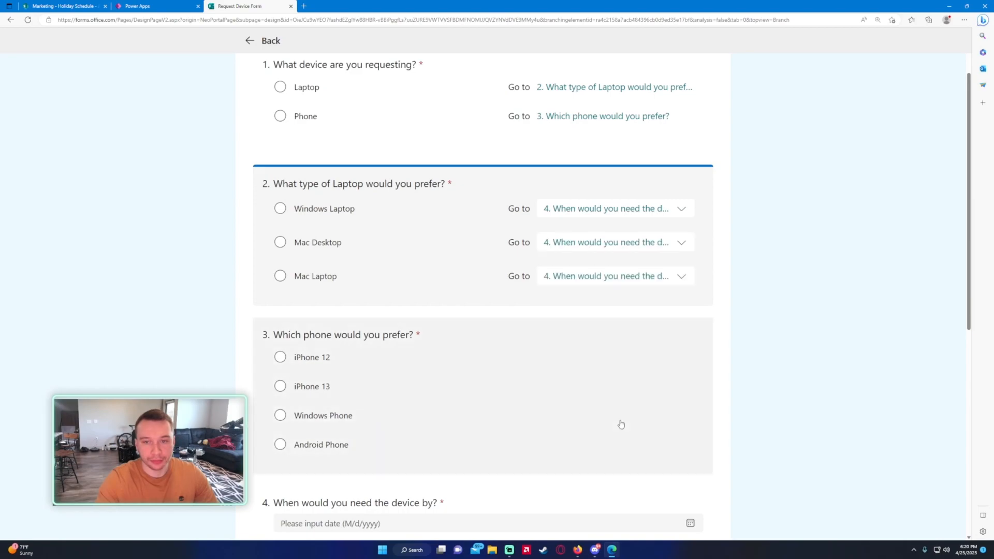
Review the branching targets across the form, including where each of the phone question's answers leads
{"action": "scroll", "coordinate": [616, 273], "scroll_direction": "up", "scroll_amount": 2}
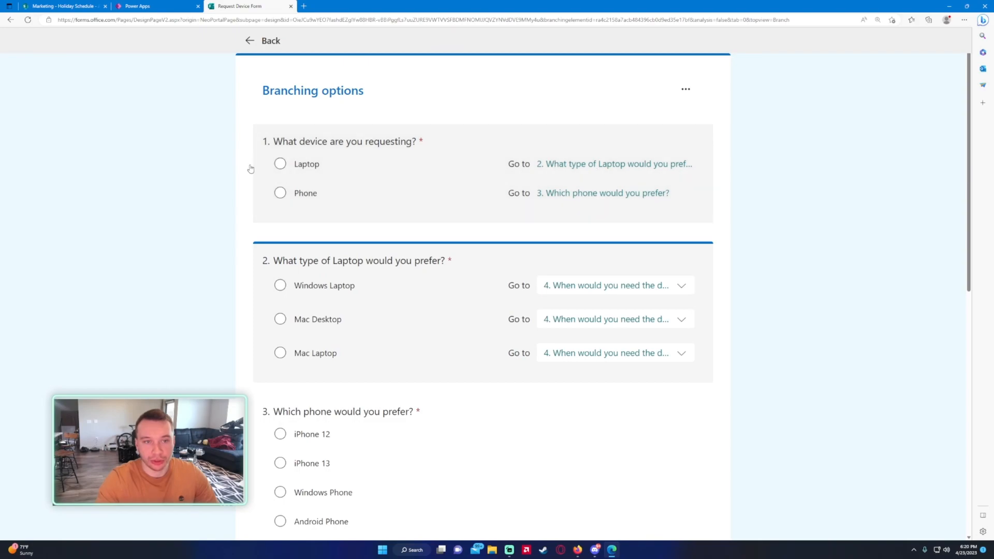
{"action": "scroll", "coordinate": [349, 309], "scroll_direction": "down", "scroll_amount": 3}
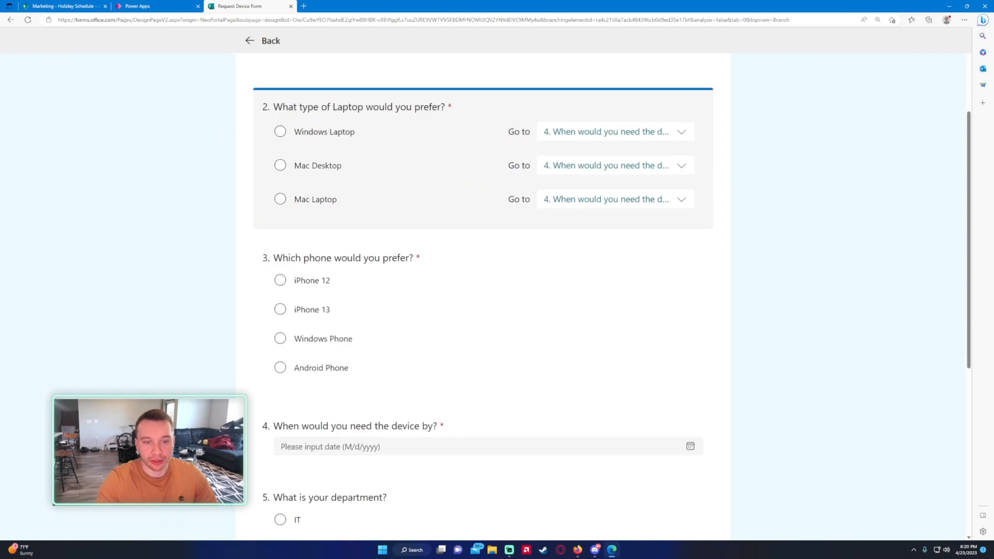
{"action": "scroll", "coordinate": [362, 331], "scroll_direction": "up", "scroll_amount": 3}
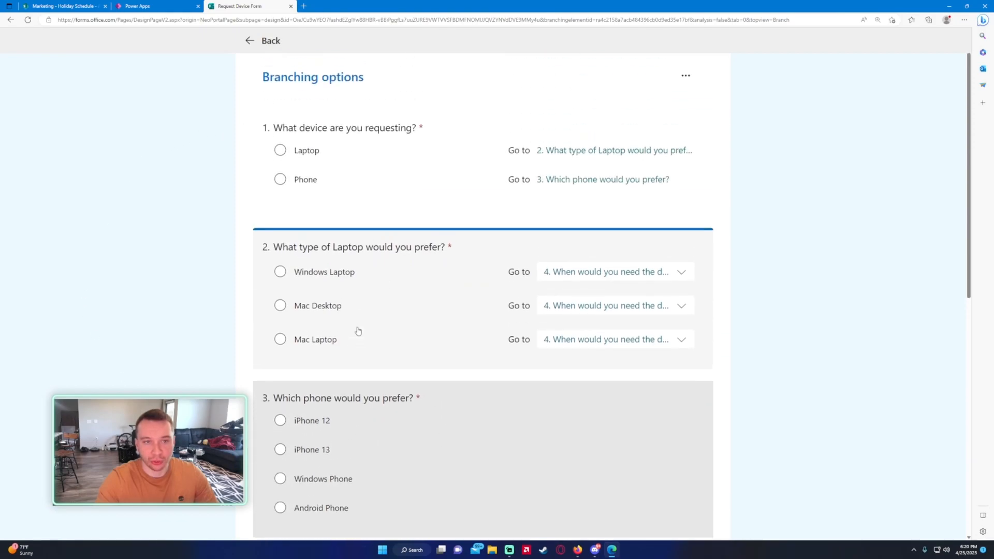
{"action": "scroll", "coordinate": [289, 176], "scroll_direction": "down", "scroll_amount": 2}
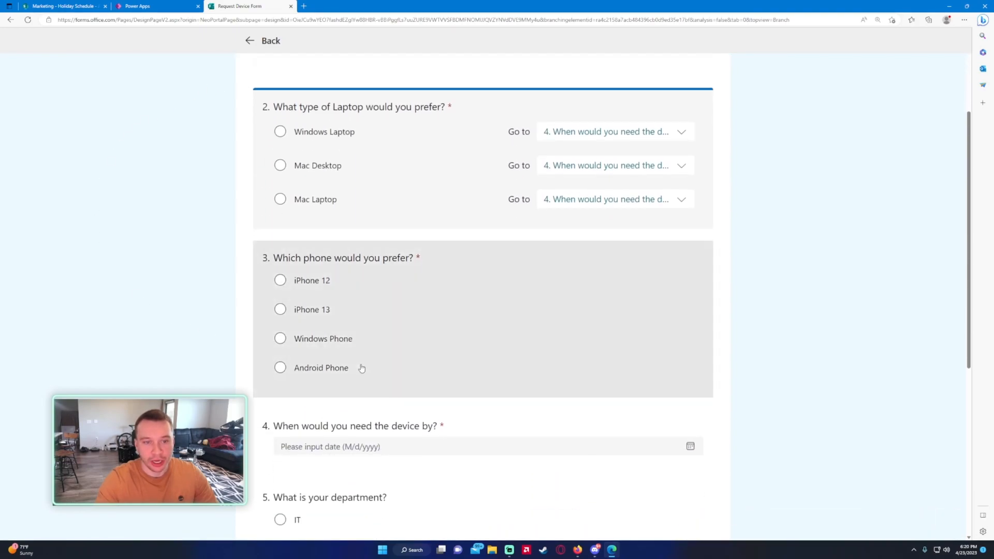
{"action": "left_click", "coordinate": [378, 330]}
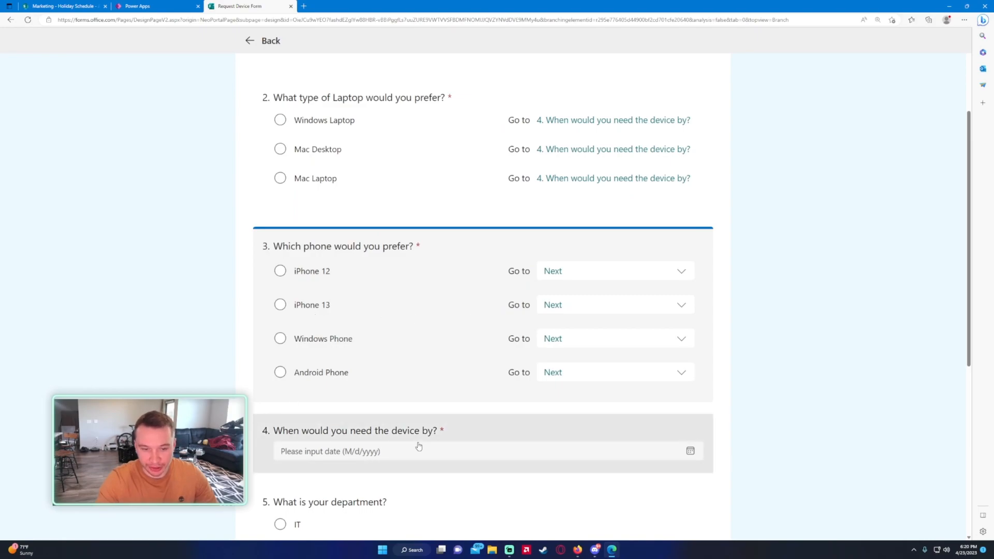
{"action": "scroll", "coordinate": [418, 446], "scroll_direction": "down", "scroll_amount": 3}
{"action": "scroll", "coordinate": [376, 406], "scroll_direction": "up", "scroll_amount": 4}
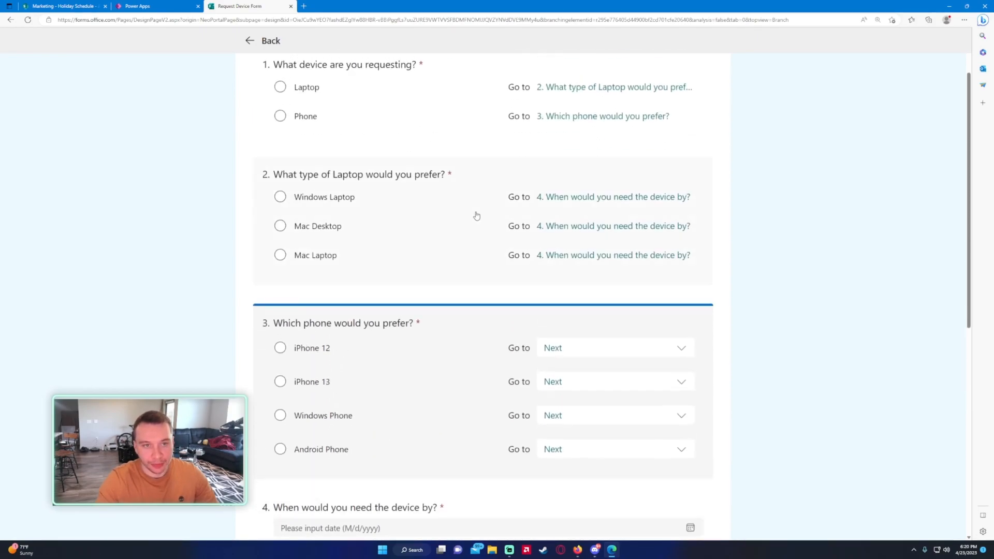
{"action": "scroll", "coordinate": [395, 404], "scroll_direction": "down", "scroll_amount": 3}
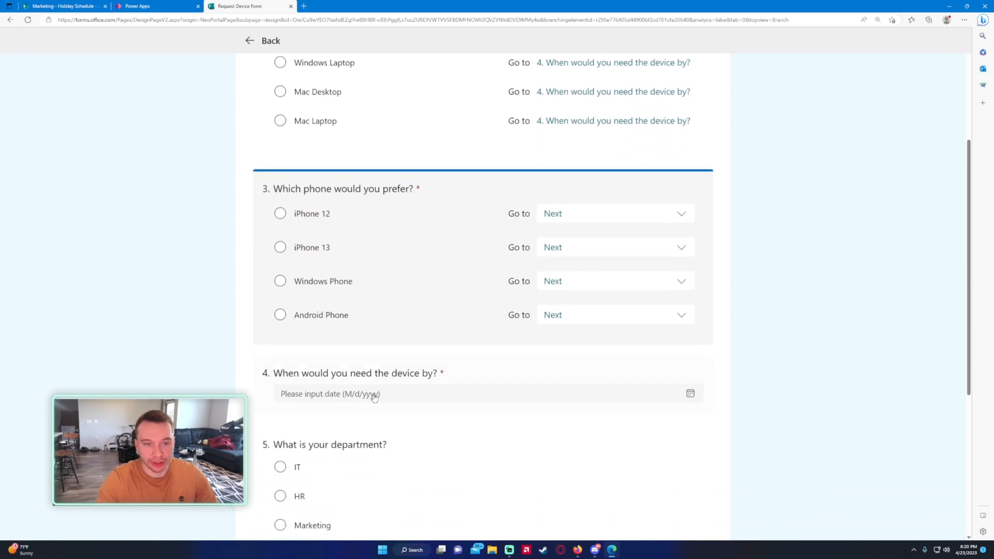
Preview the form and test the laptop branch by choosing Laptop, trying each laptop type and ending on Mac Laptop
{"action": "left_click", "coordinate": [249, 41]}
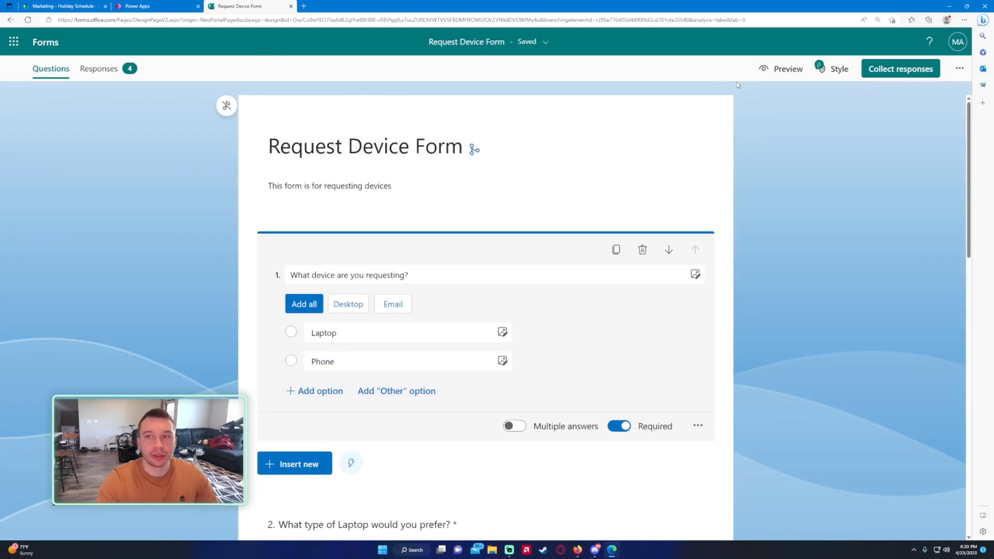
{"action": "left_click", "coordinate": [772, 70]}
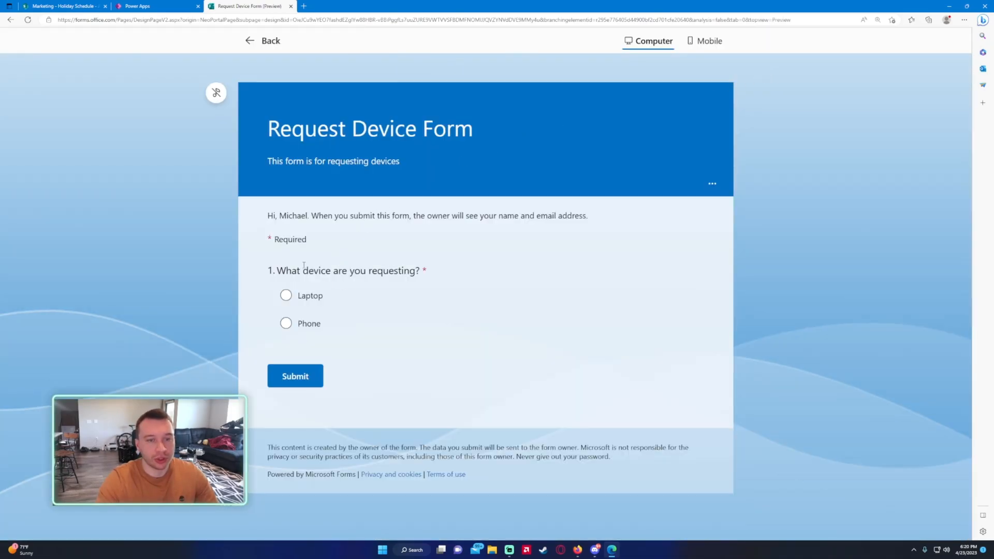
{"action": "left_click", "coordinate": [305, 299]}
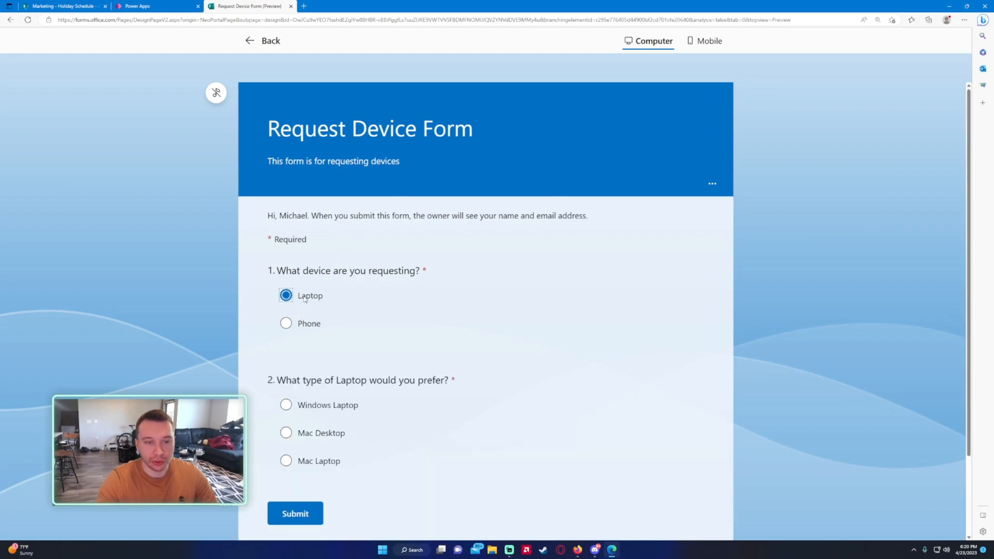
{"action": "scroll", "coordinate": [360, 333], "scroll_direction": "down", "scroll_amount": 1}
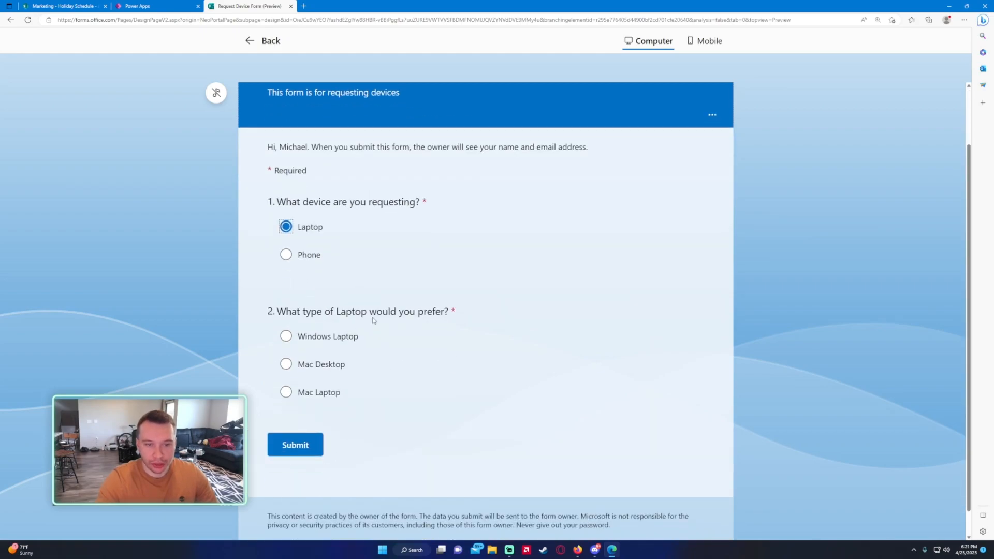
{"action": "left_click", "coordinate": [323, 341]}
{"action": "scroll", "coordinate": [320, 368], "scroll_direction": "down", "scroll_amount": 2}
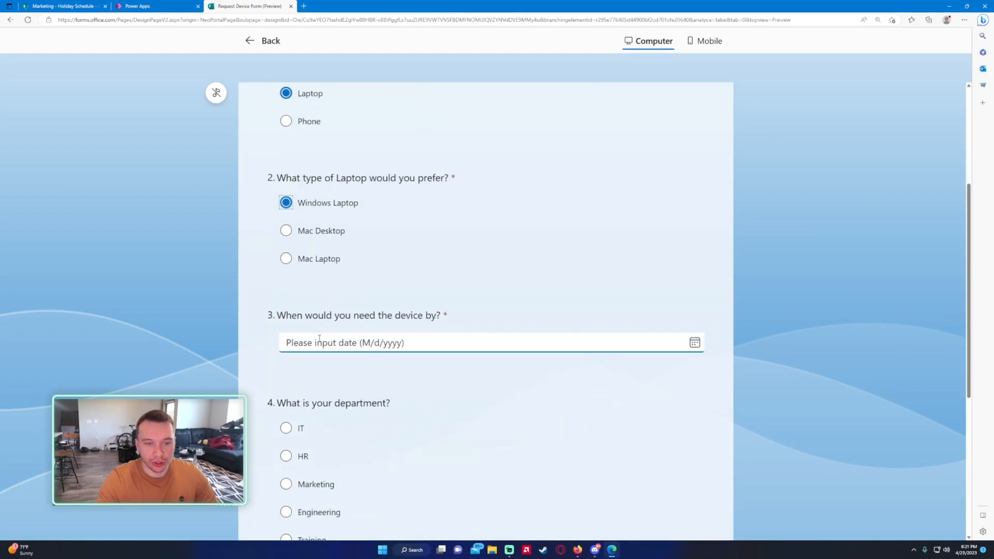
{"action": "left_click", "coordinate": [310, 227]}
{"action": "left_click", "coordinate": [311, 255]}
Set the needed-by date to 4/25/2023 and choose IT as the department in the preview
{"action": "left_click", "coordinate": [385, 332]}
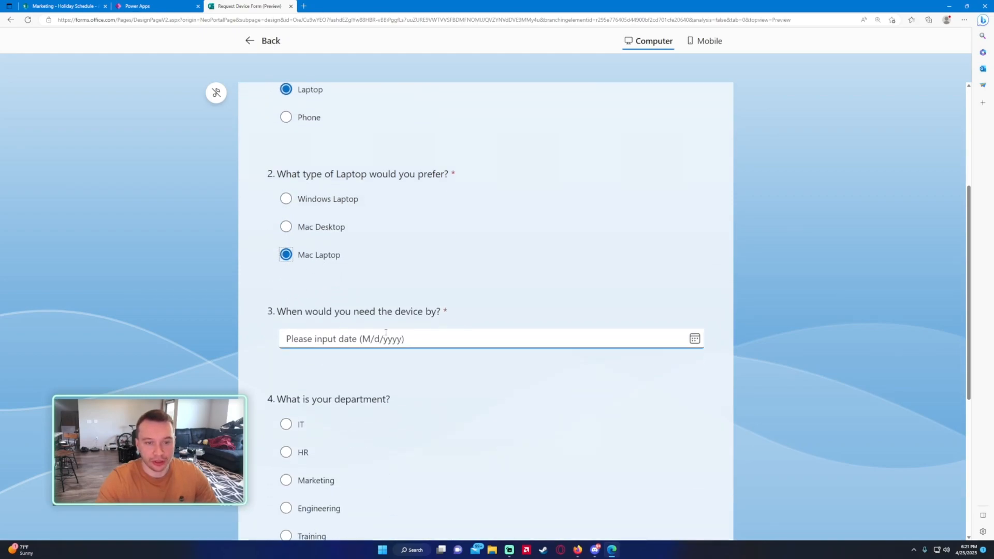
{"action": "left_click", "coordinate": [323, 464]}
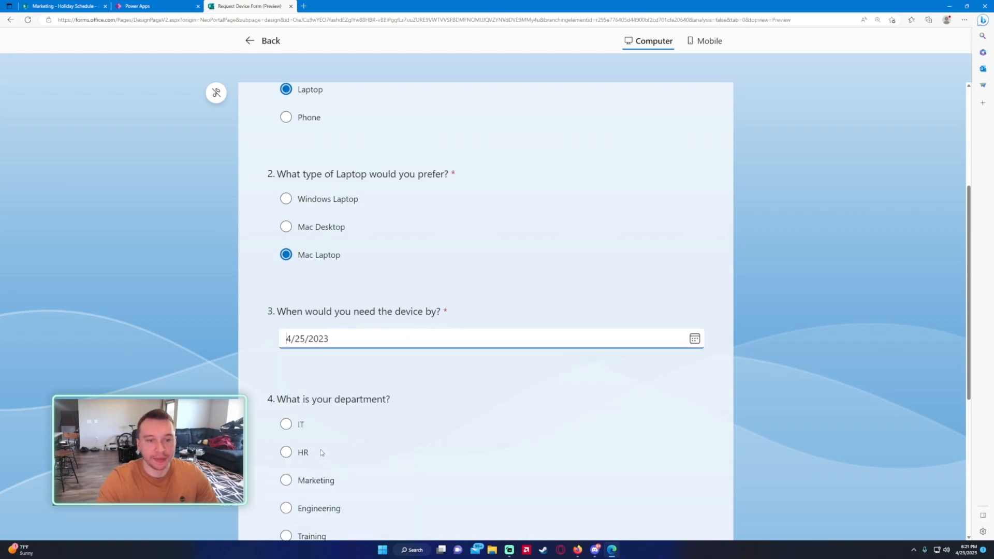
{"action": "scroll", "coordinate": [300, 309], "scroll_direction": "down", "scroll_amount": 2}
{"action": "left_click", "coordinate": [286, 286]}
{"action": "scroll", "coordinate": [286, 287], "scroll_direction": "down", "scroll_amount": 3}
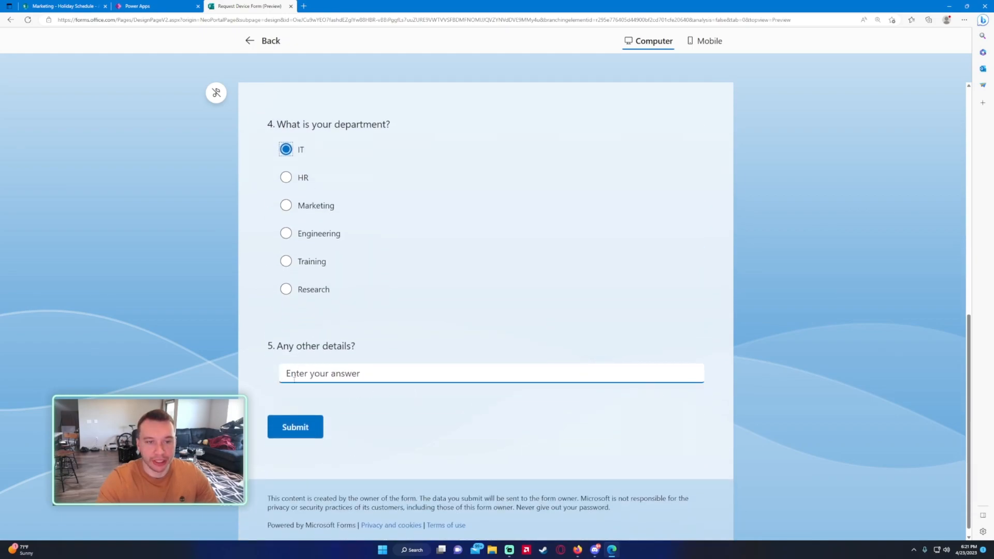
Switch the requested device to Phone in the preview and check the follow-up questions
{"action": "scroll", "coordinate": [309, 382], "scroll_direction": "up", "scroll_amount": 7}
{"action": "scroll", "coordinate": [309, 382], "scroll_direction": "up", "scroll_amount": 2}
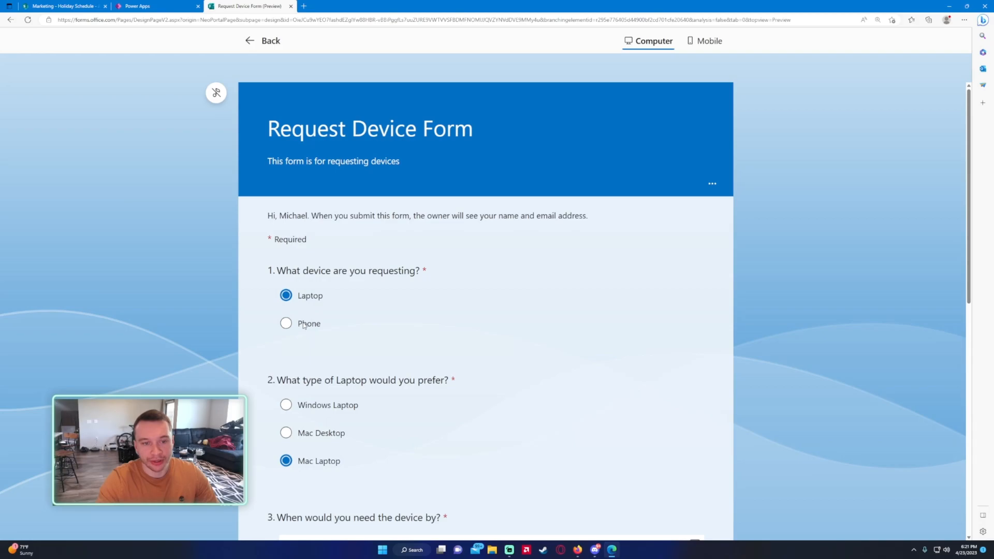
{"action": "left_click", "coordinate": [300, 325]}
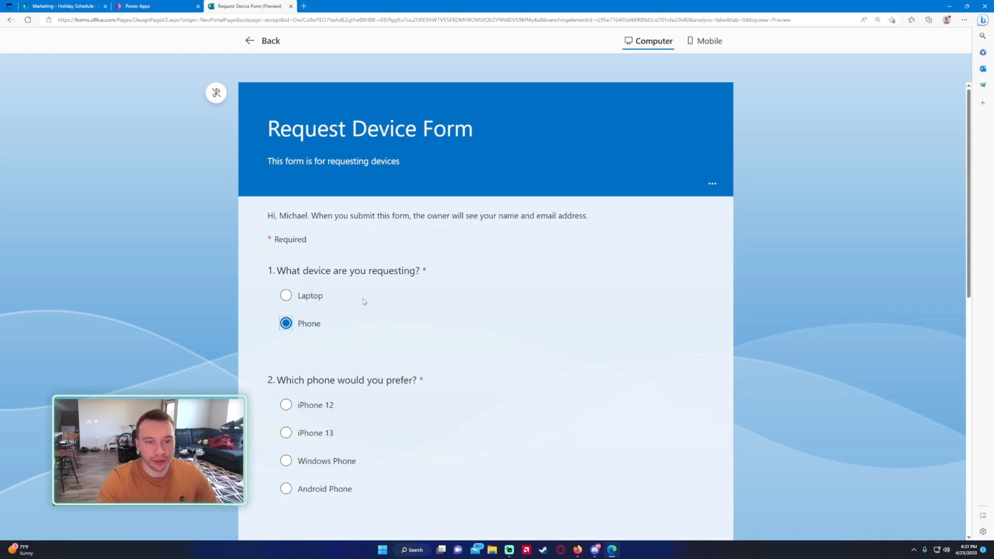
{"action": "scroll", "coordinate": [379, 304], "scroll_direction": "down", "scroll_amount": 3}
{"action": "scroll", "coordinate": [295, 194], "scroll_direction": "up", "scroll_amount": 2}
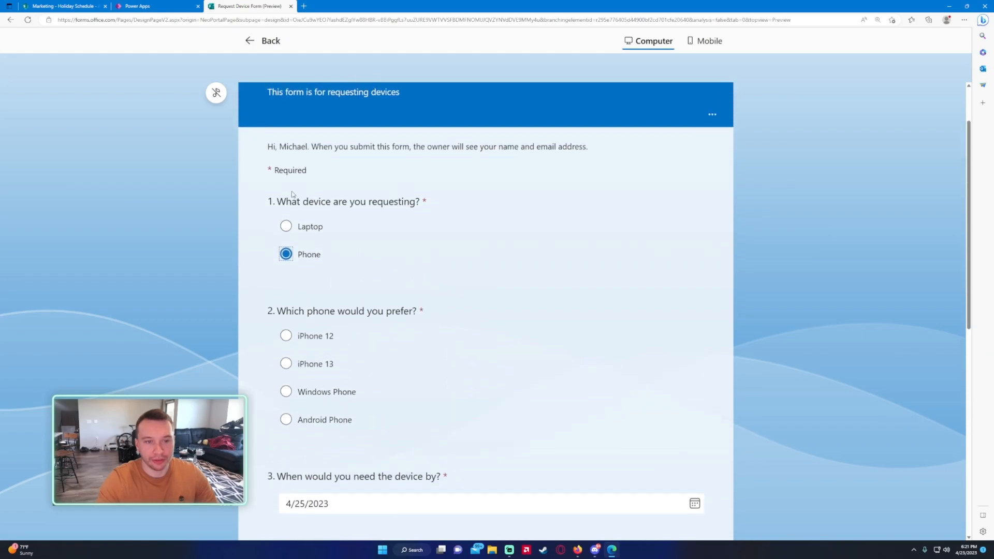
Choose iPhone 12 as the preferred phone in the preview, check the remaining questions, and return to editing the form
{"action": "scroll", "coordinate": [410, 312], "scroll_direction": "down", "scroll_amount": 1}
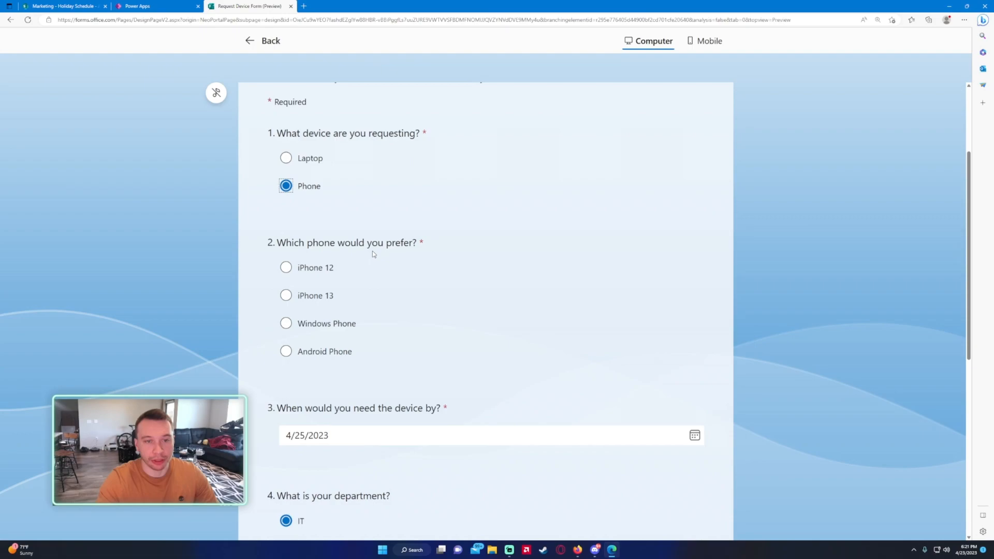
{"action": "left_click", "coordinate": [320, 269]}
{"action": "scroll", "coordinate": [542, 235], "scroll_direction": "down", "scroll_amount": 5}
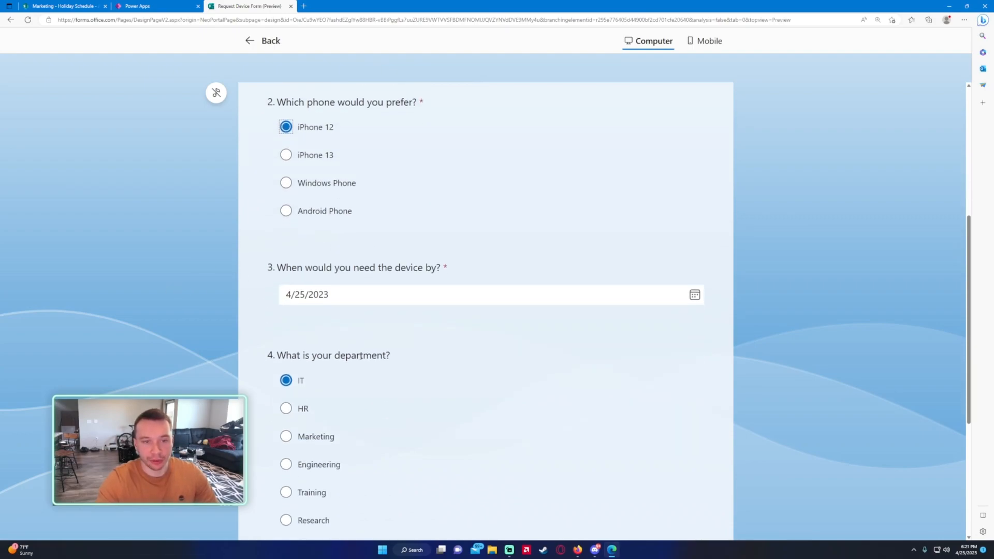
{"action": "scroll", "coordinate": [590, 200], "scroll_direction": "up", "scroll_amount": 1}
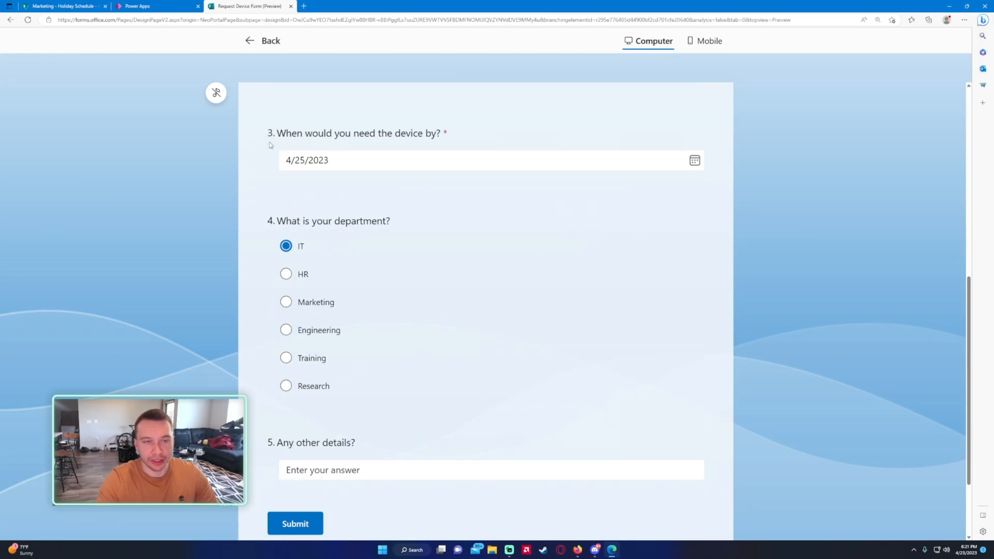
{"action": "left_click", "coordinate": [259, 40]}
Open the branching options from the laptop type question, review the targets across the form, and return to the form's question list
{"action": "scroll", "coordinate": [503, 217], "scroll_direction": "down", "scroll_amount": 1}
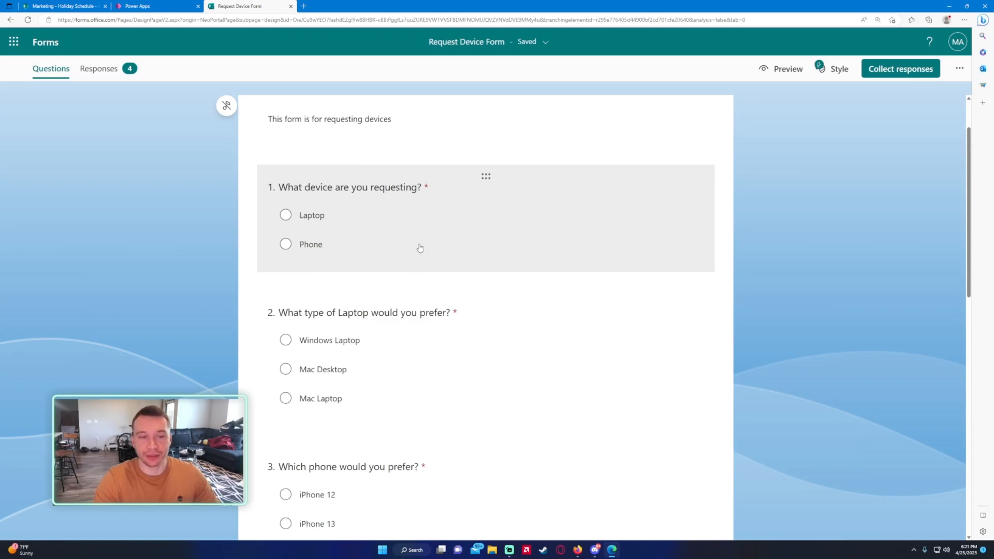
{"action": "left_click", "coordinate": [449, 354]}
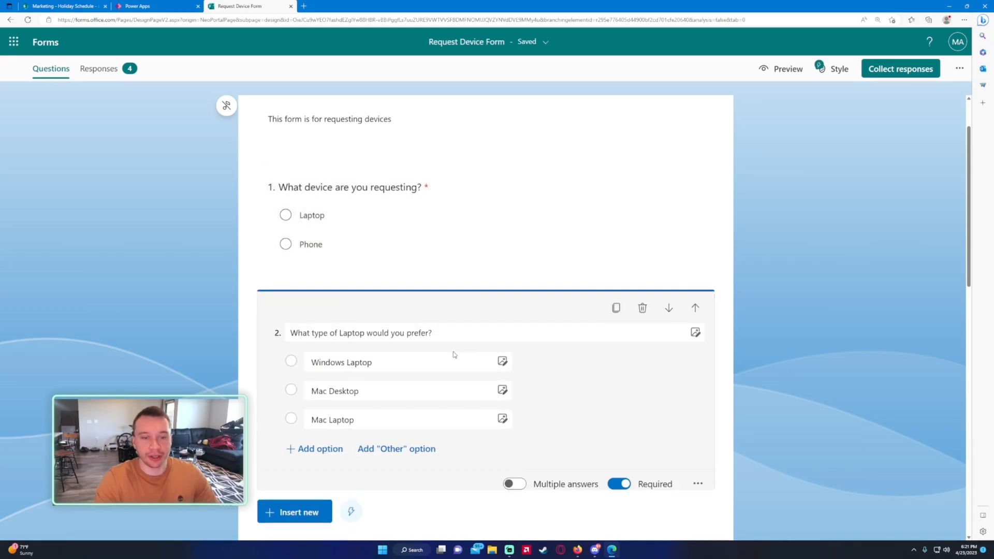
{"action": "left_click", "coordinate": [696, 474]}
{"action": "left_click", "coordinate": [719, 452]}
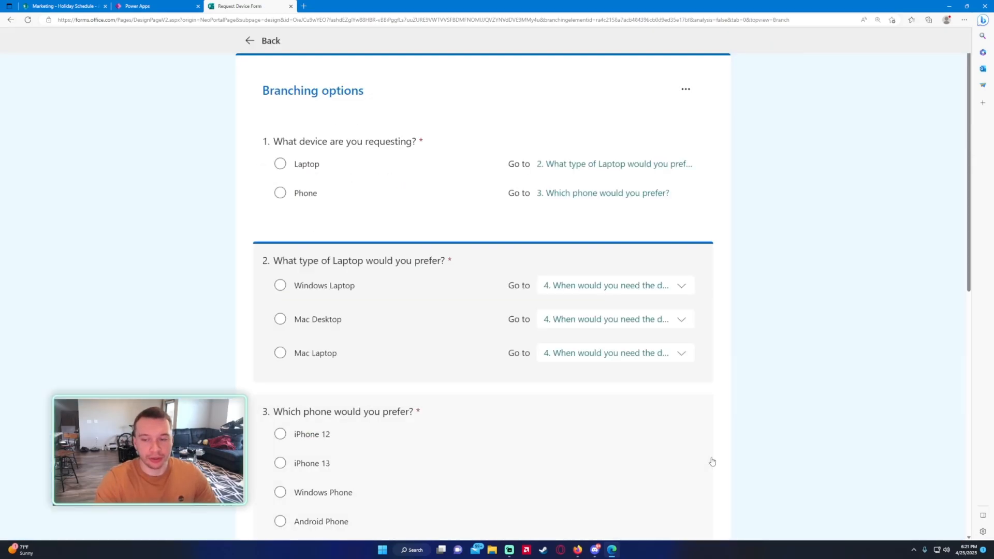
{"action": "scroll", "coordinate": [566, 377], "scroll_direction": "down", "scroll_amount": 8}
{"action": "scroll", "coordinate": [516, 334], "scroll_direction": "up", "scroll_amount": 6}
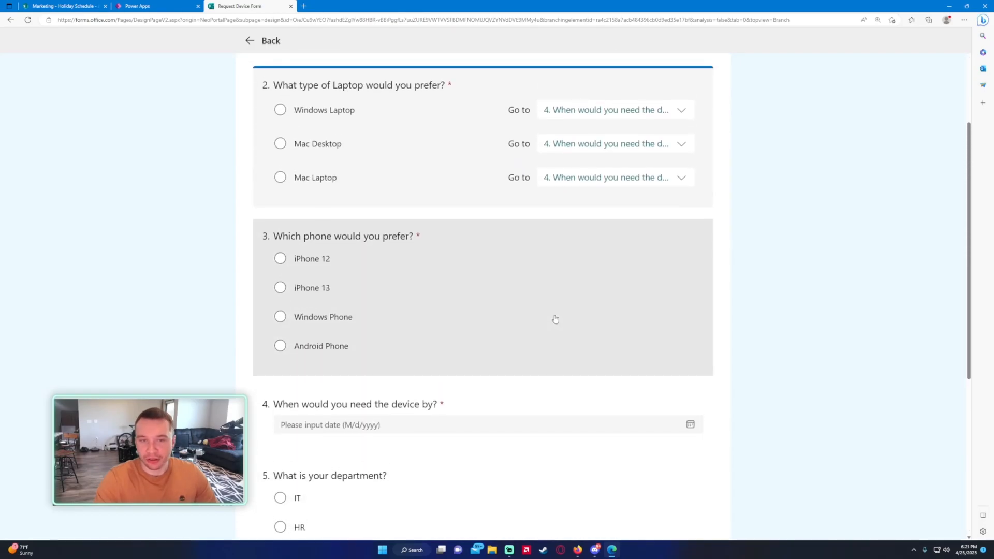
{"action": "scroll", "coordinate": [492, 327], "scroll_direction": "up", "scroll_amount": 4}
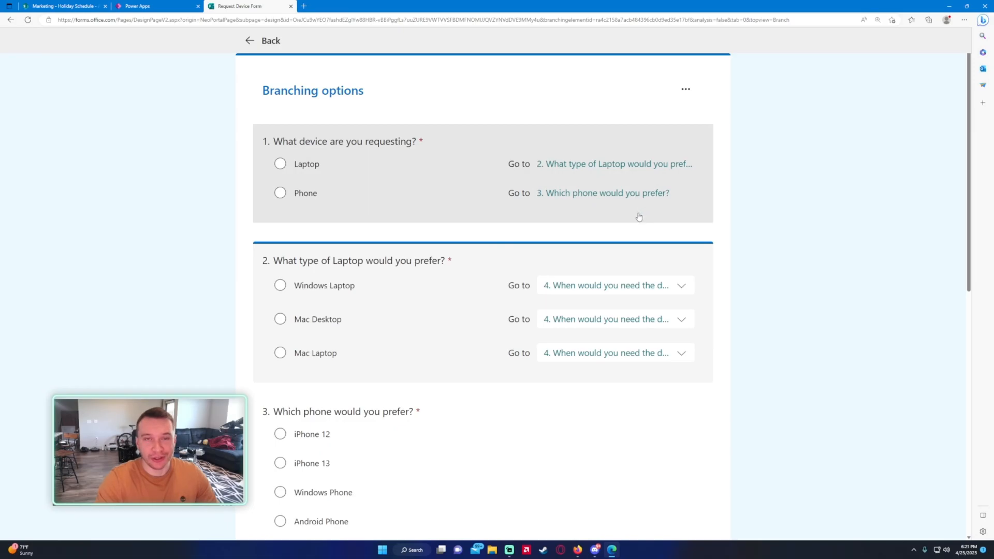
{"action": "left_click", "coordinate": [254, 41]}
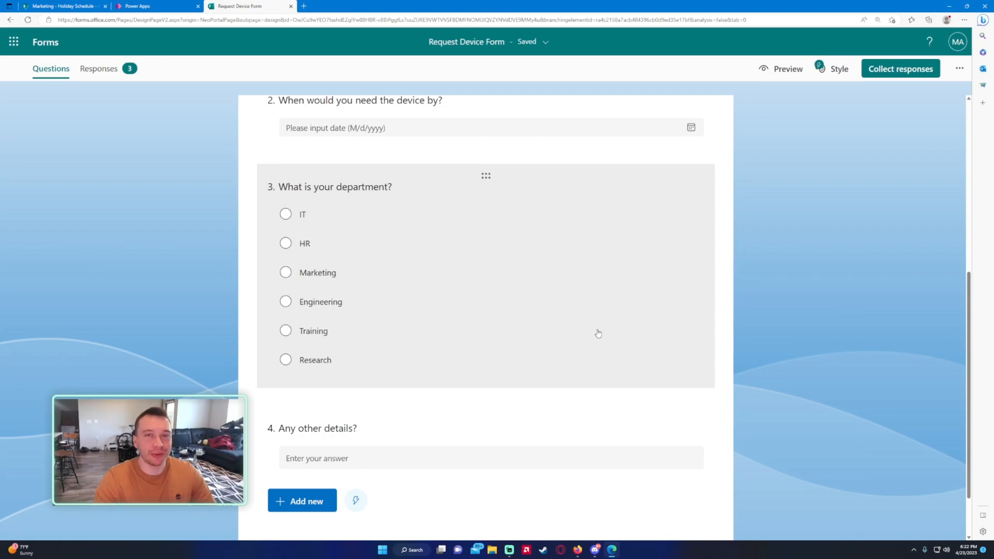
{"action": "scroll", "coordinate": [484, 437], "scroll_direction": "up", "scroll_amount": 6}
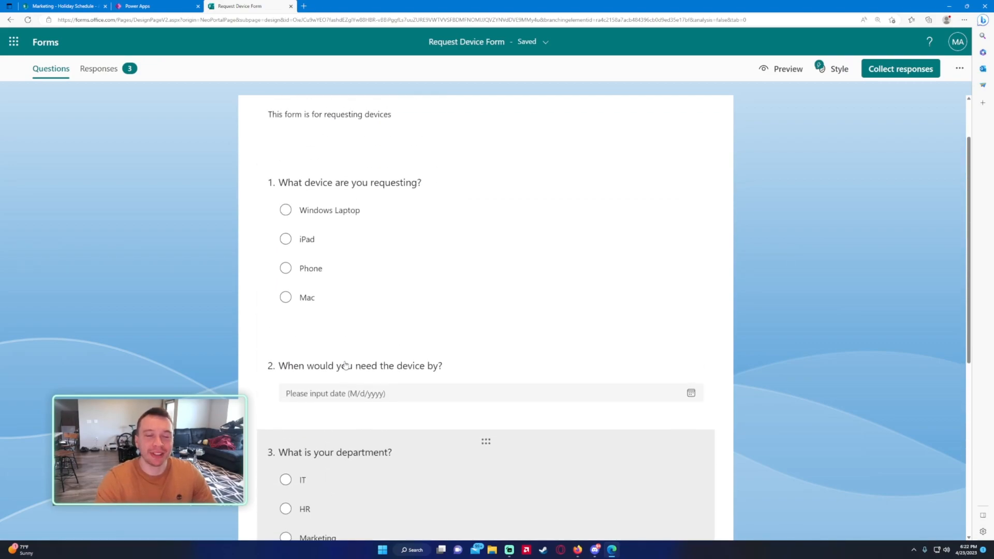